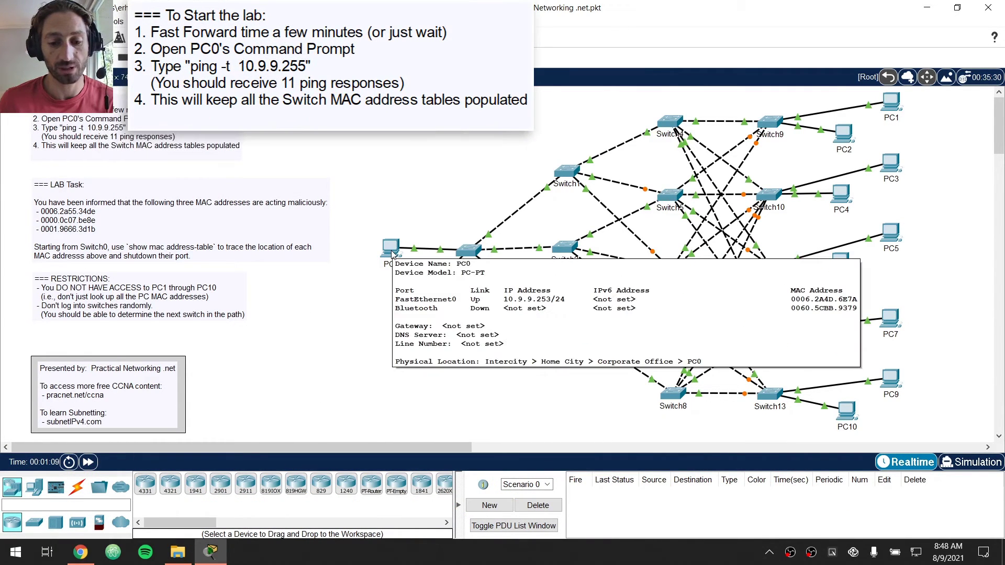
# Fast-forward the simulation clock to about 00:03:10 so the switch network converges
pyautogui.click(51, 465)
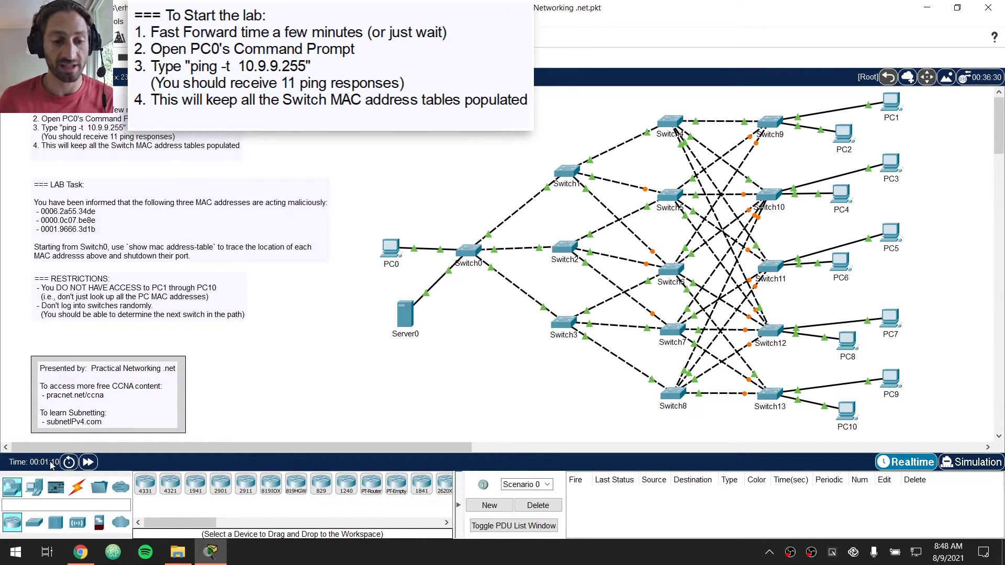
pyautogui.click(104, 128)
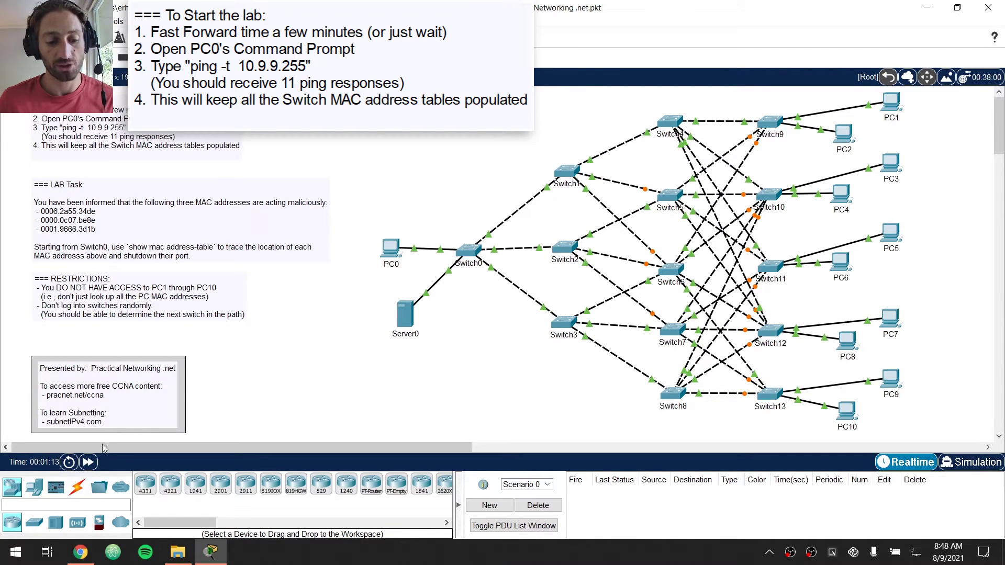
pyautogui.click(94, 464)
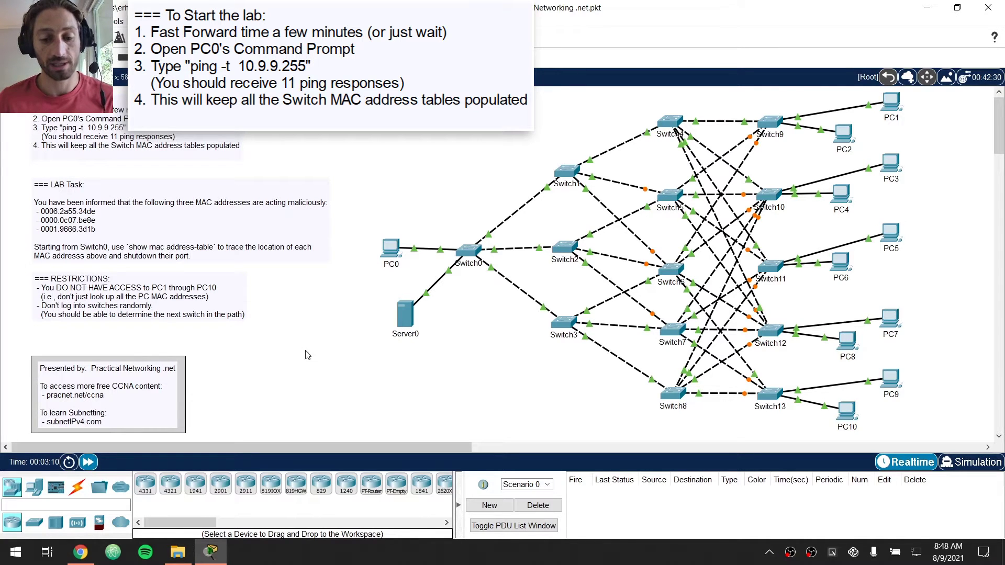
# Bring up PC0's Desktop Command Prompt in a repositioned window
pyautogui.click(391, 253)
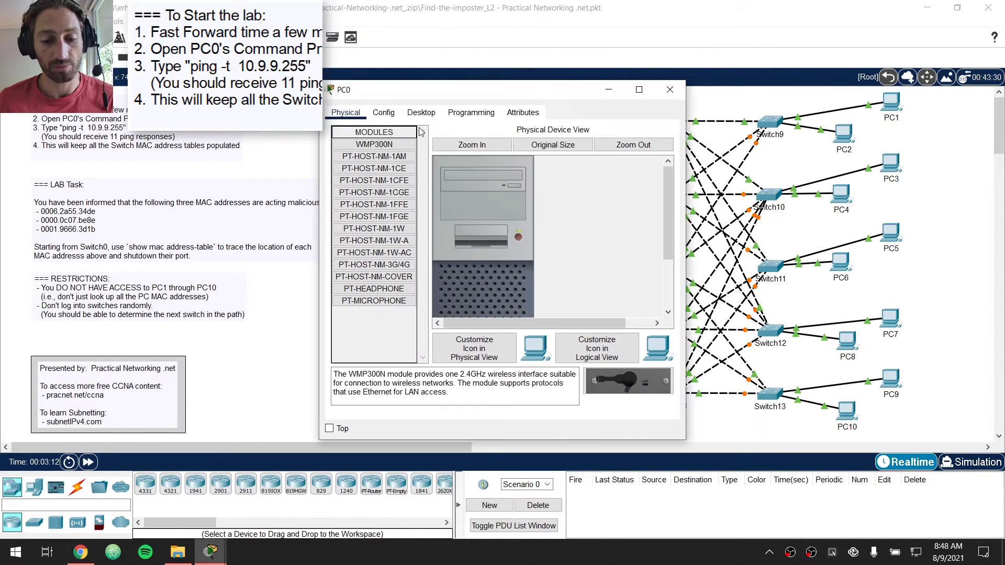
pyautogui.moveTo(471, 85); pyautogui.dragTo(544, 19)
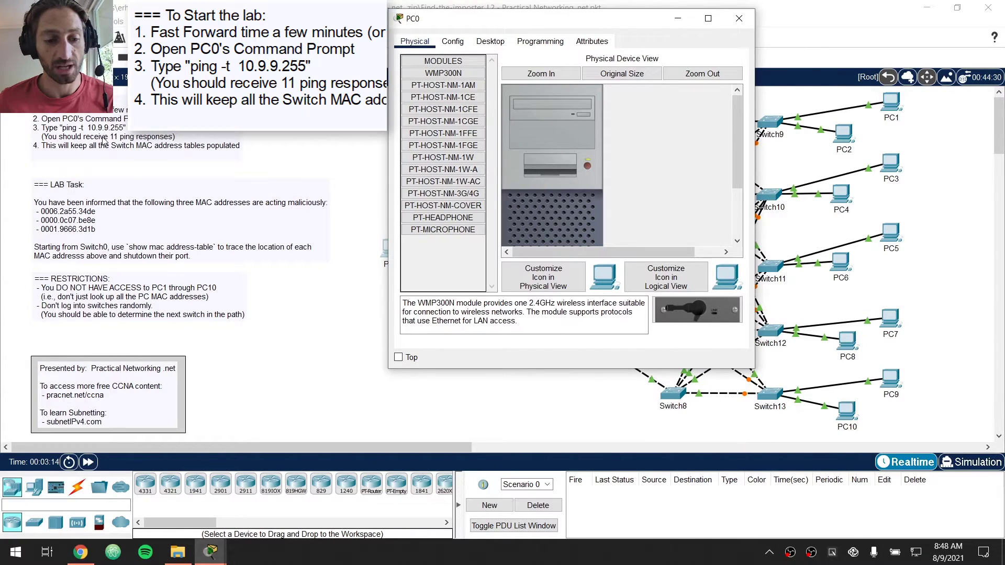
pyautogui.press('ctrl')
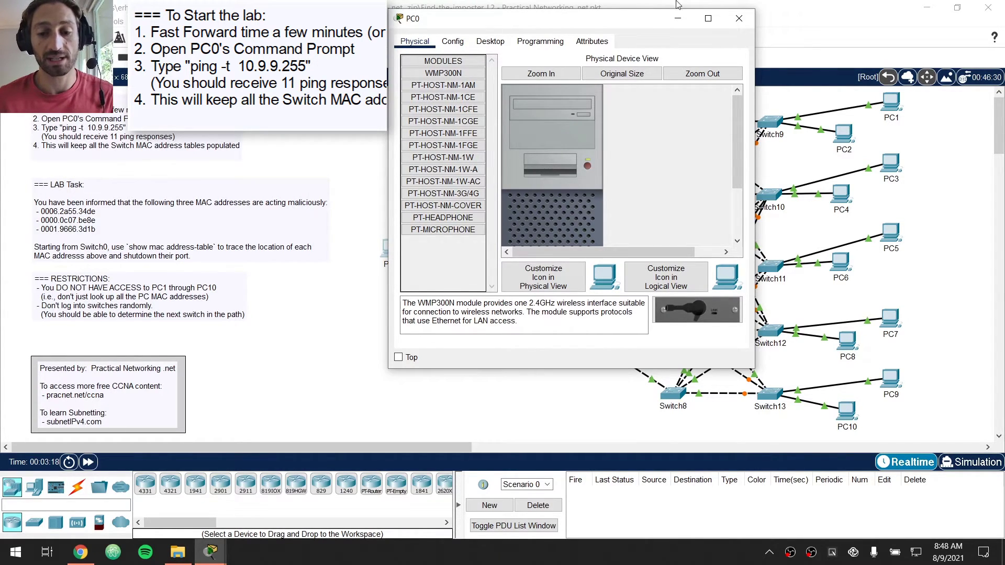
pyautogui.click(592, 41)
pyautogui.click(540, 41)
pyautogui.click(481, 46)
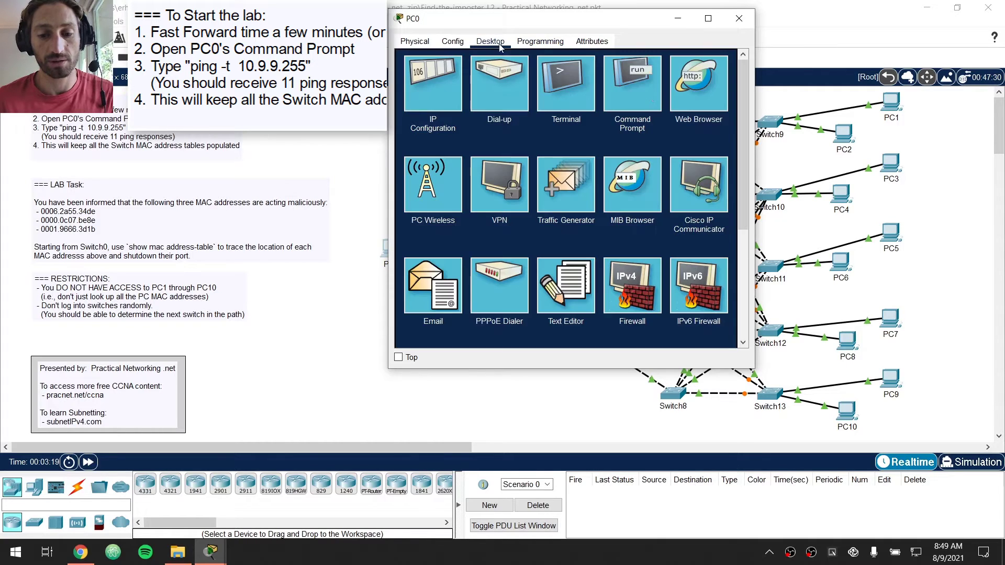
pyautogui.click(654, 89)
pyautogui.doubleClick(590, 18)
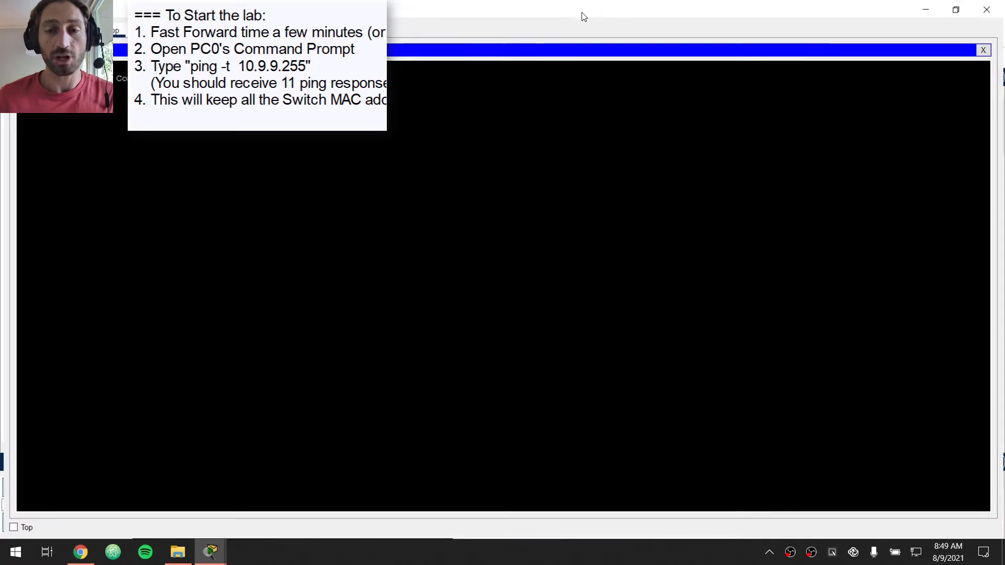
pyautogui.doubleClick(590, 11)
pyautogui.moveTo(586, 28); pyautogui.dragTo(585, 25)
# Run a continuous ping -t 10.9.9.255 from PC0 and highlight the replies from 11 hosts
pyautogui.press('Return')
pyautogui.press('Return')
pyautogui.write('ping 10.9.9.255')
pyautogui.click(465, 119)
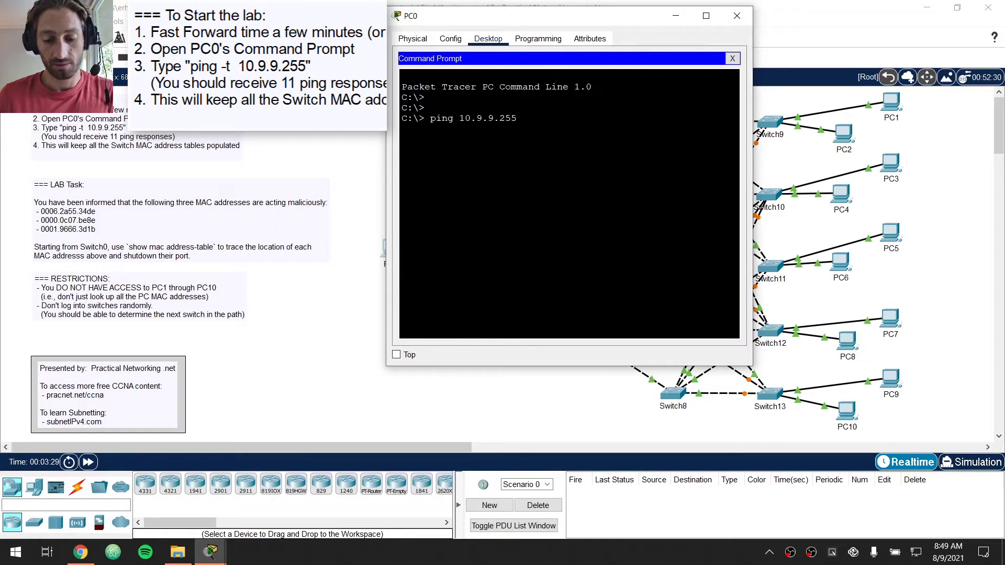
pyautogui.write('-t')
pyautogui.press('Return')
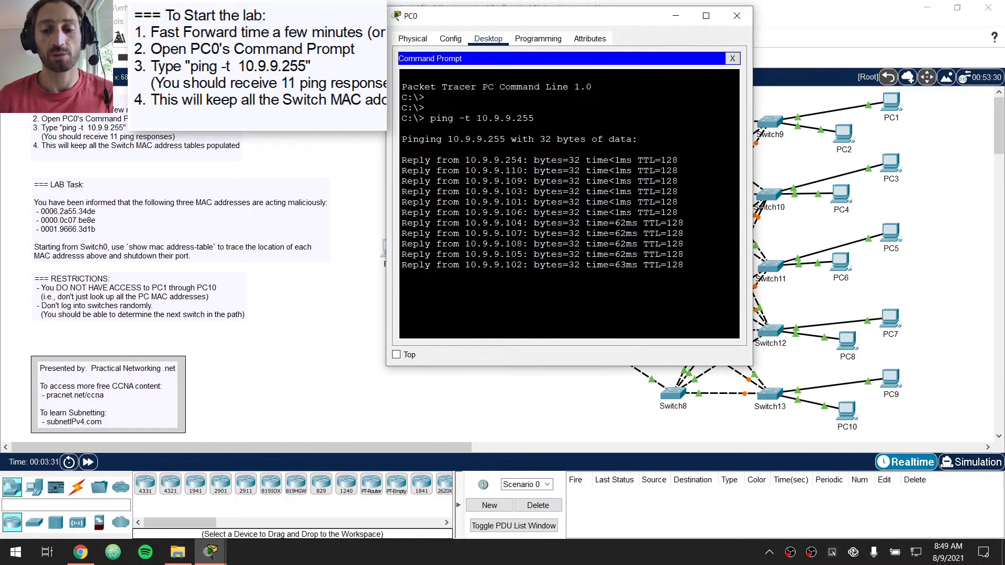
pyautogui.moveTo(482, 160); pyautogui.dragTo(546, 265)
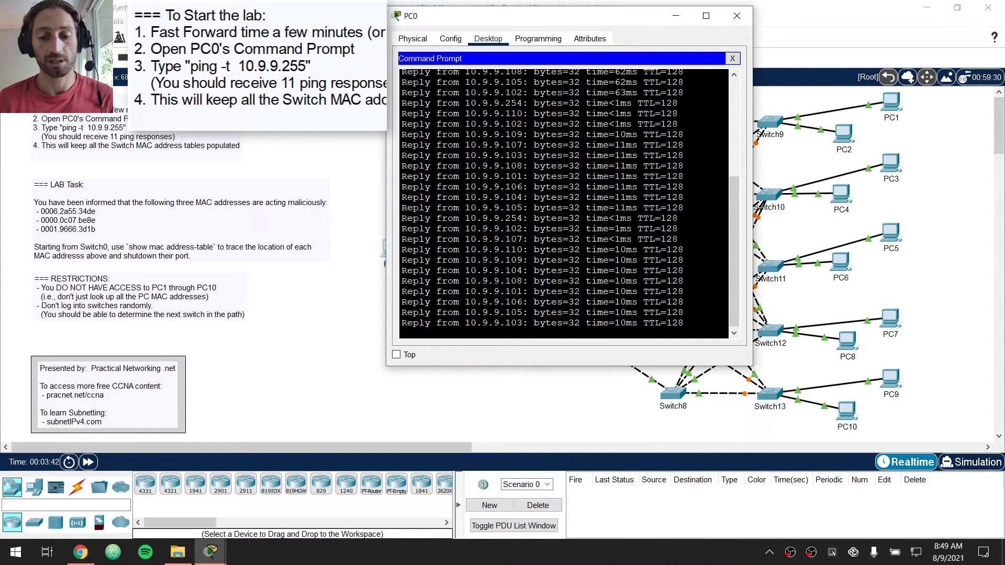
# Close PC0's window and zoom in on PC0, Switch0 and Server0
pyautogui.click(736, 17)
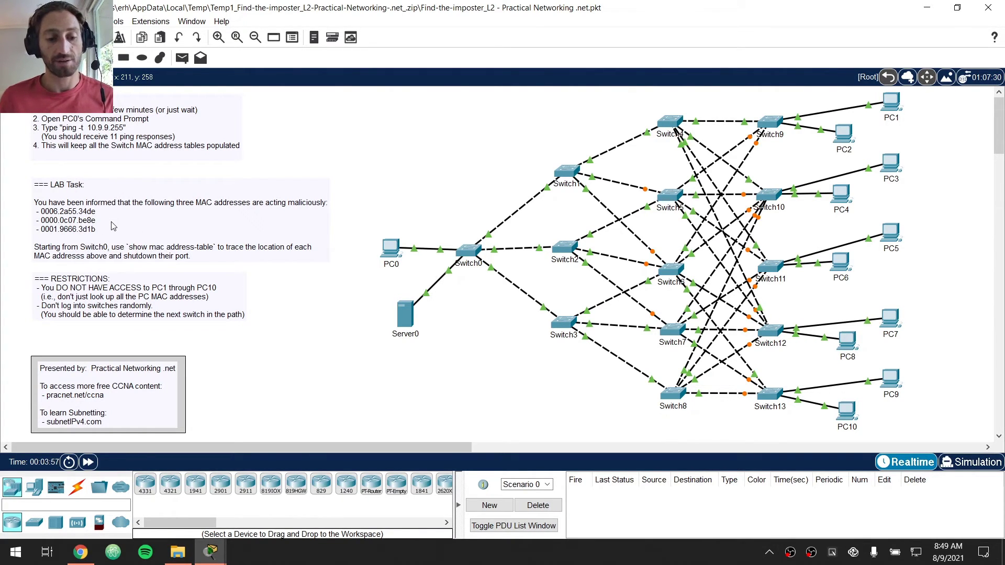
pyautogui.scroll(2, 112, 225)
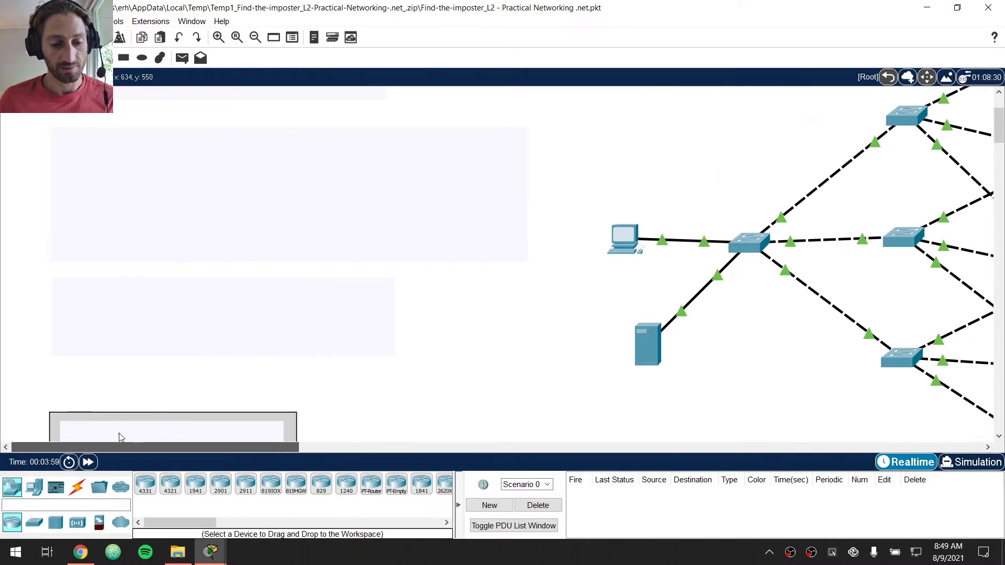
pyautogui.scroll(1, 149, 222)
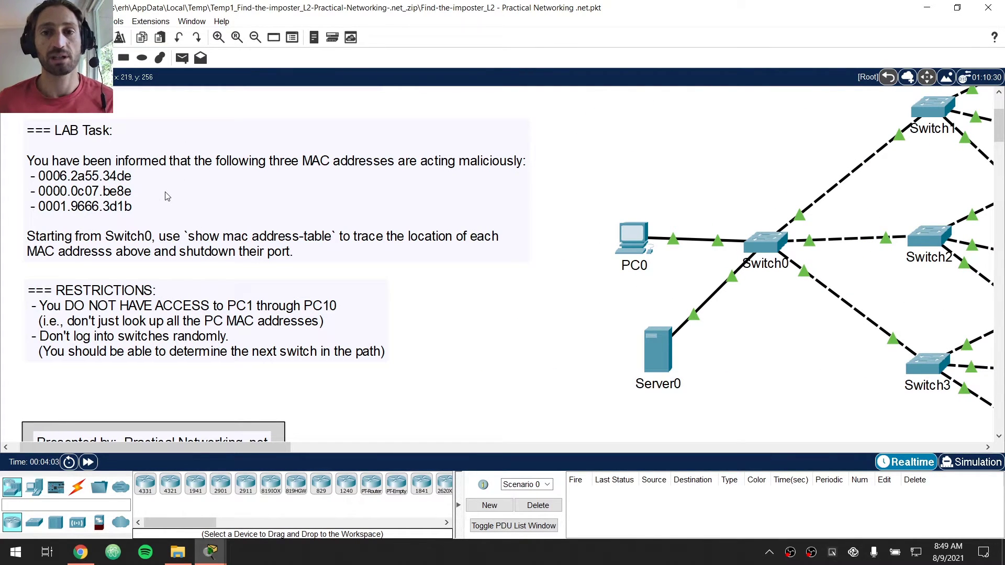
# Bring up Switch0's CLI, snapped to the right half of the screen
pyautogui.click(762, 234)
pyautogui.moveTo(533, 94); pyautogui.dragTo(752, 52)
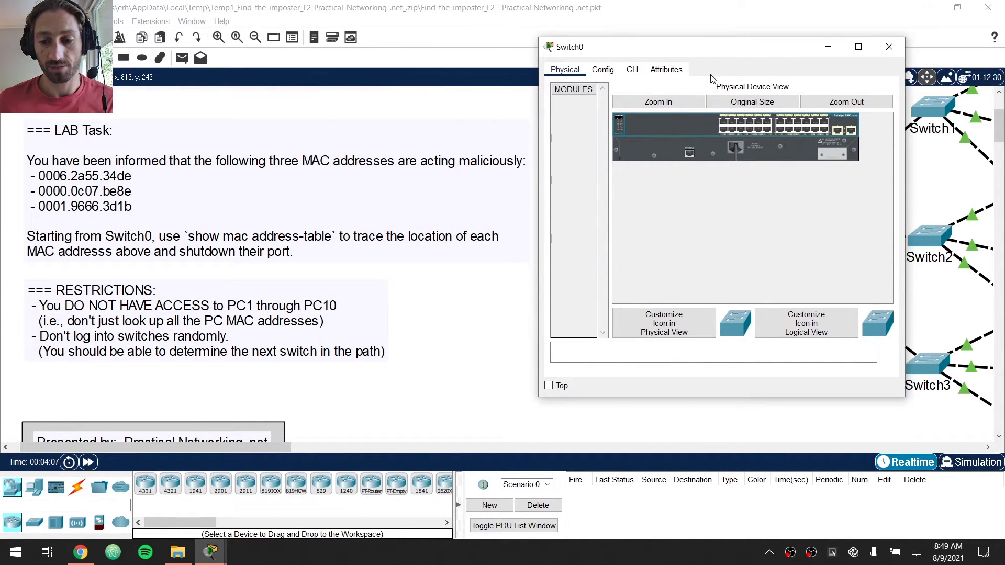
pyautogui.click(670, 70)
pyautogui.click(633, 71)
pyautogui.press('super+Right')
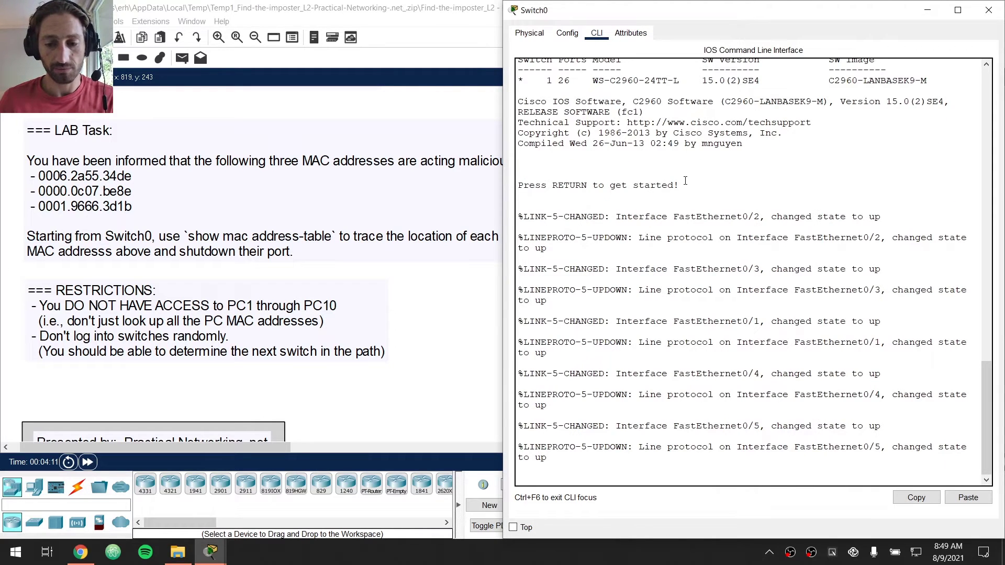
pyautogui.click(686, 181)
# Run show mac address-table on Switch0 and highlight the 0006.2a55.34de row on Fa0/1
pyautogui.press('Return')
pyautogui.press('Return')
pyautogui.press('Return')
pyautogui.press('Return')
pyautogui.write('show mac ad')
pyautogui.press('Tab')
pyautogui.press('Return')
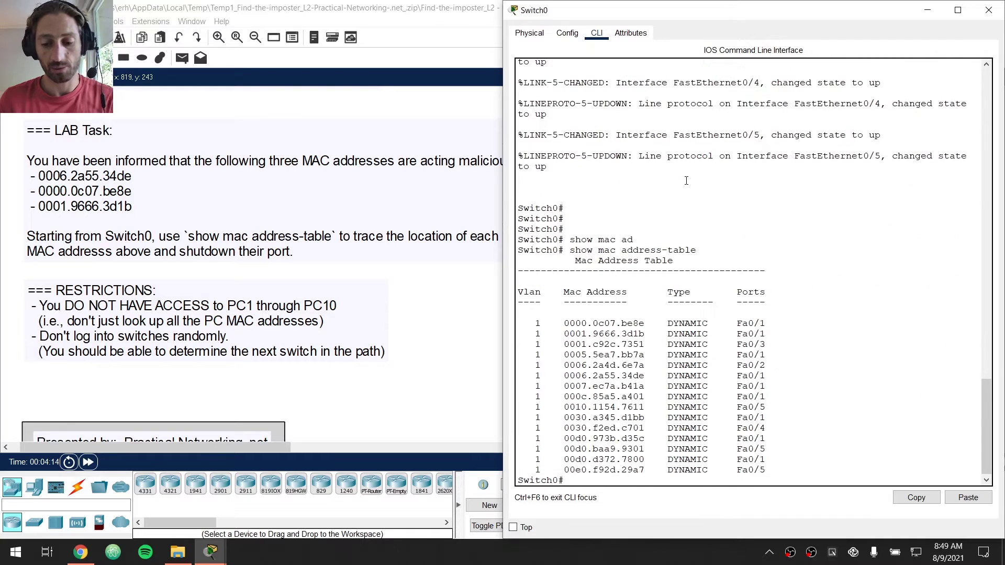
pyautogui.press('Return')
pyautogui.press('Return')
pyautogui.press('Return')
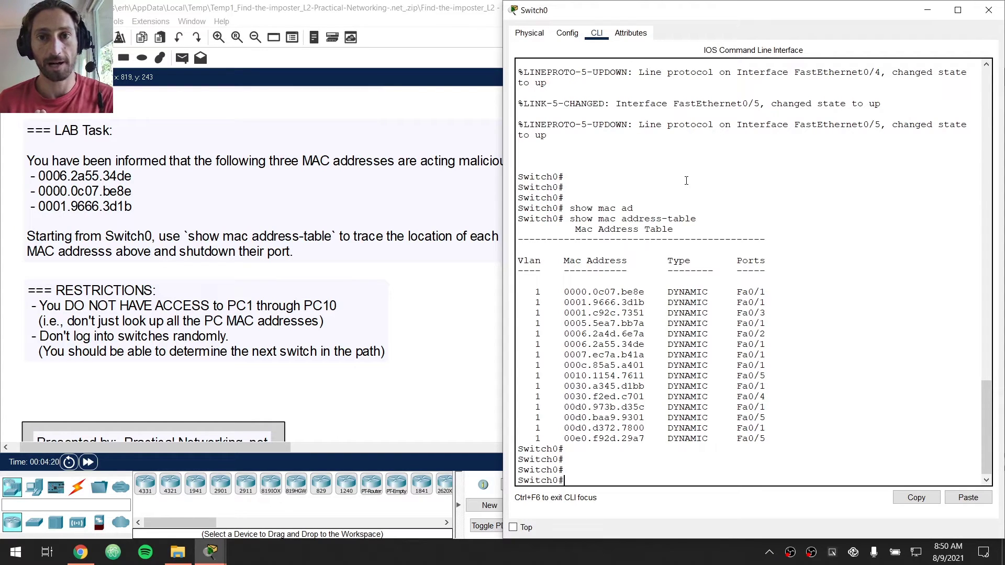
pyautogui.click(46, 182)
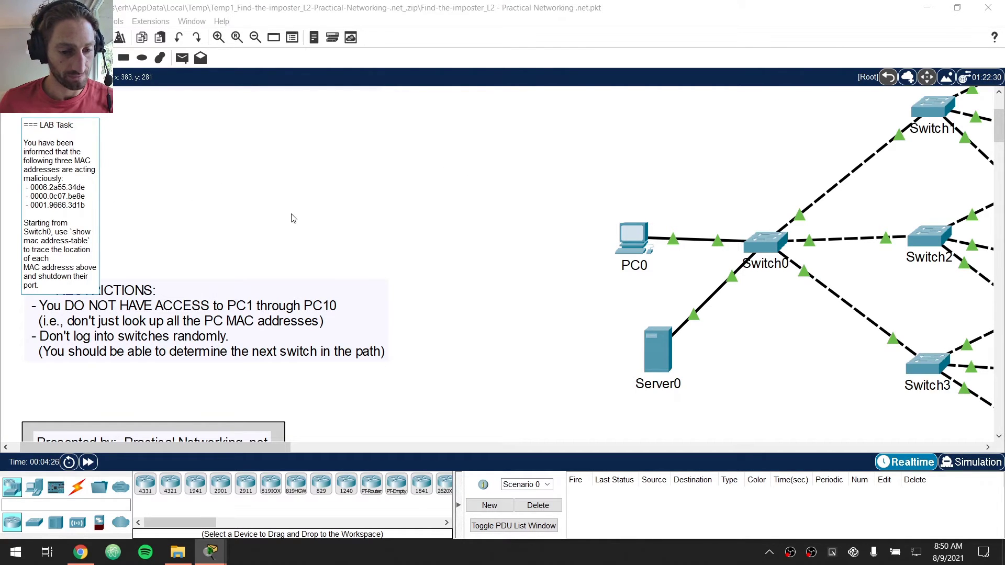
pyautogui.click(643, 212)
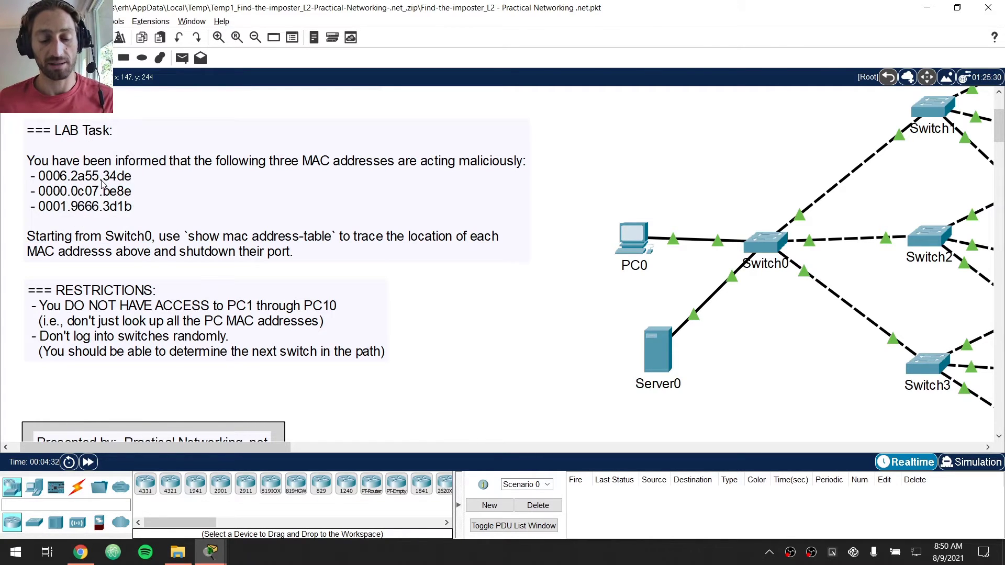
pyautogui.hotkey('alt', 'Tab')
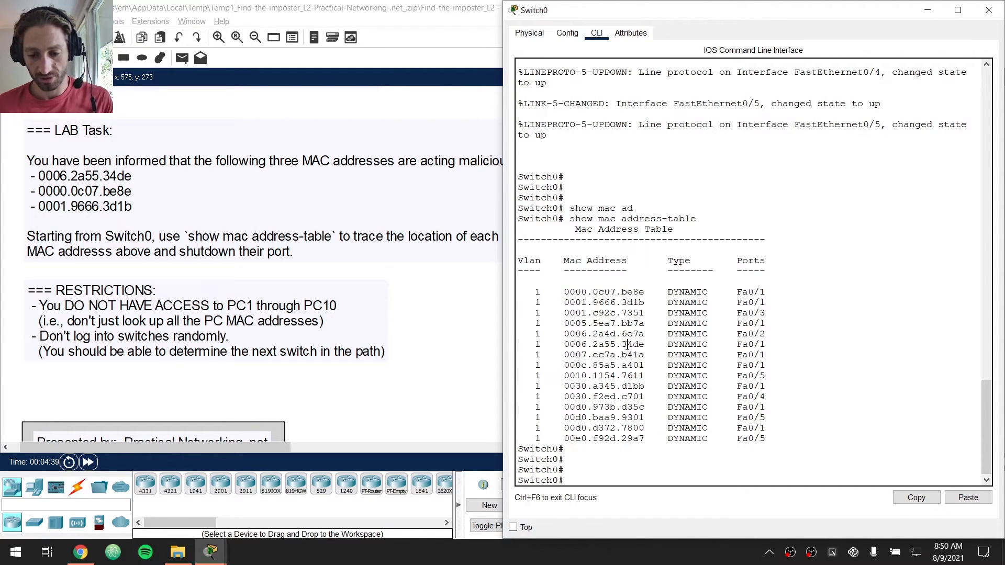
pyautogui.moveTo(538, 341); pyautogui.dragTo(775, 346)
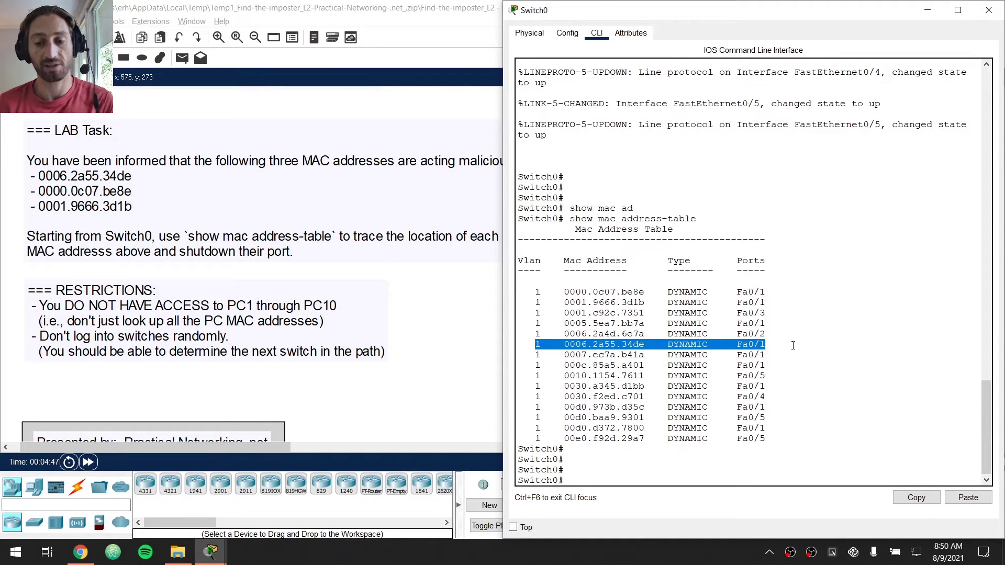
# Highlight Fa0/1 as the port where Switch0 learned 0006.2a55.34de
pyautogui.click(446, 13)
pyautogui.moveTo(261, 449); pyautogui.dragTo(410, 452)
pyautogui.press('ctrl')
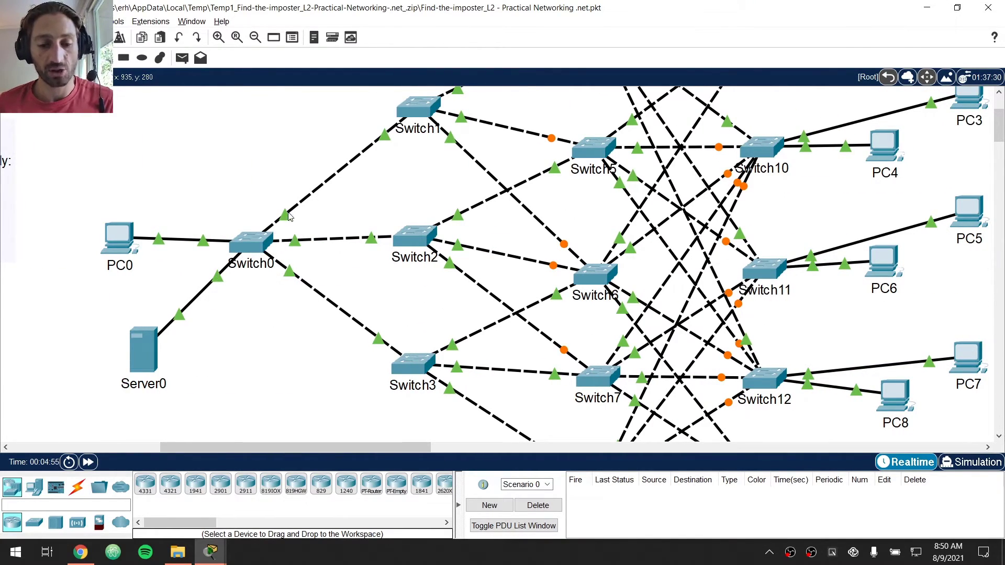
pyautogui.press('ctrl')
pyautogui.press('ctrl')
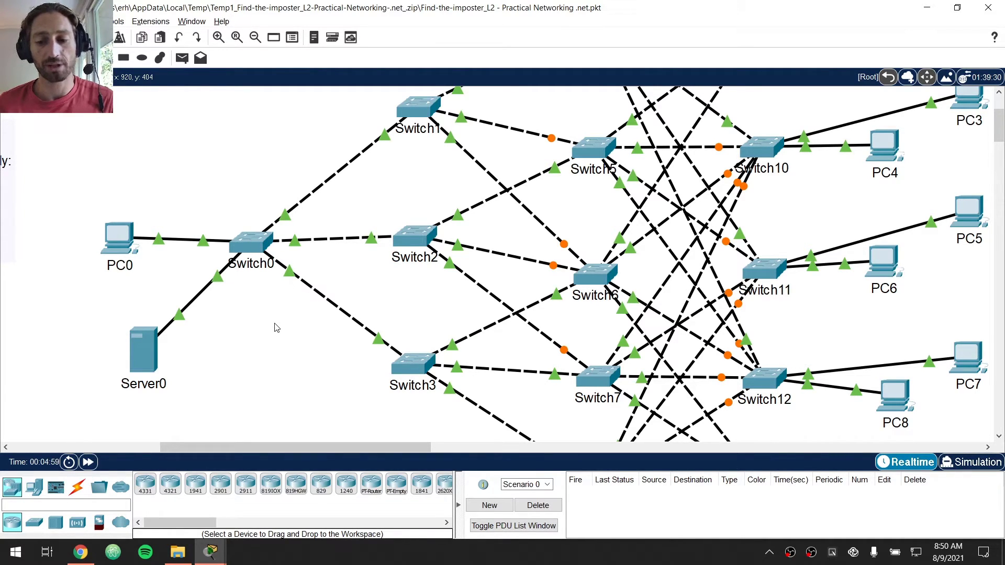
pyautogui.hotkey('alt', 'Tab')
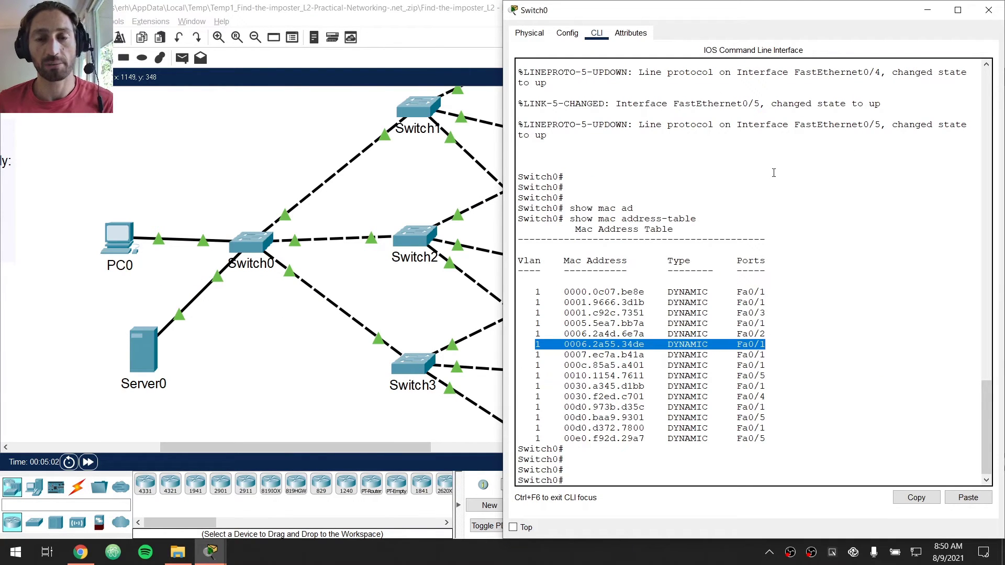
pyautogui.click(753, 344)
pyautogui.moveTo(736, 345); pyautogui.dragTo(775, 346)
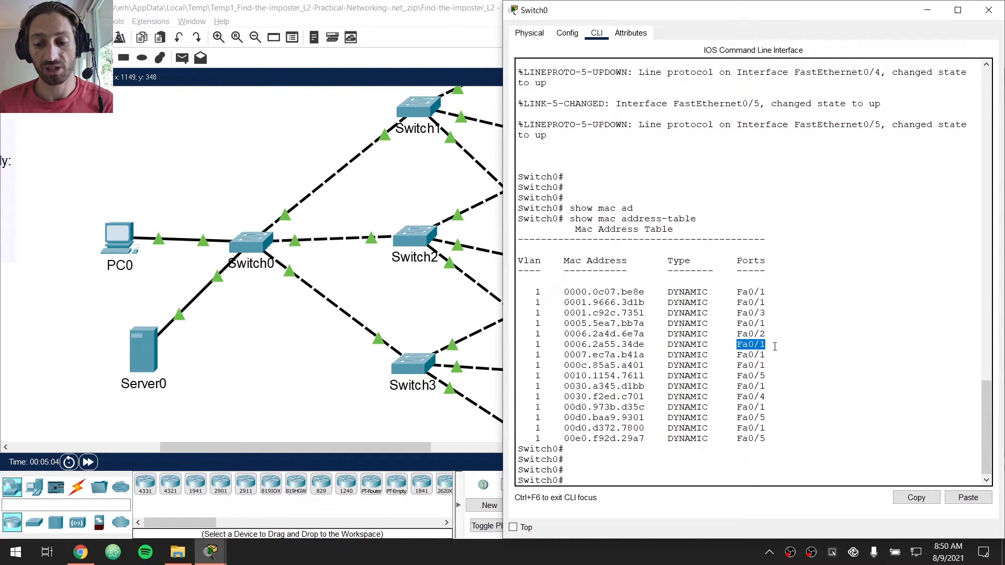
pyautogui.click(908, 328)
# Run show cdp neighbors on Switch0 and mark Switch1 as the neighbor on Fa0/1
pyautogui.write('show cdp n')
pyautogui.press('Tab')
pyautogui.press('Return')
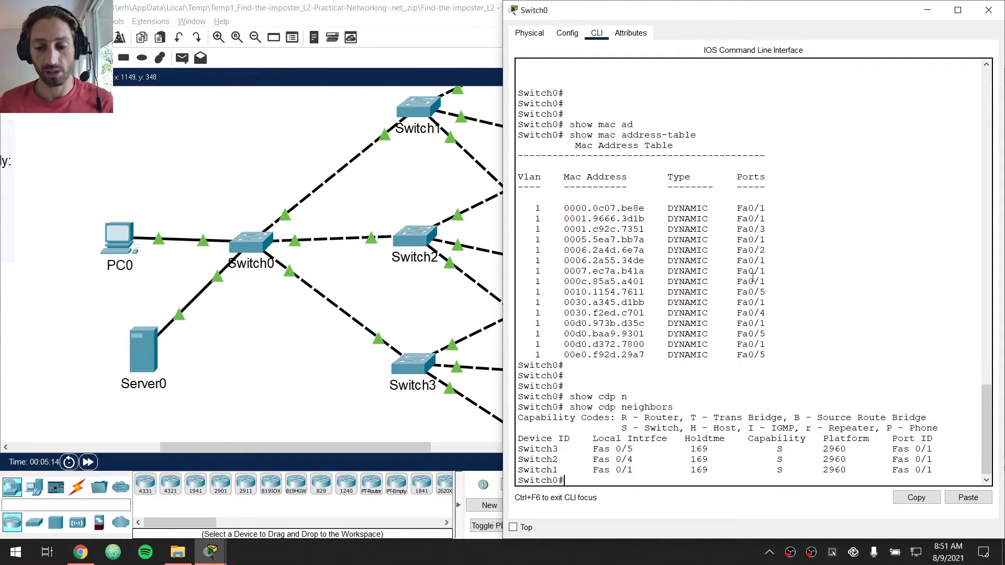
pyautogui.moveTo(595, 472); pyautogui.dragTo(649, 473)
pyautogui.moveTo(559, 470); pyautogui.dragTo(518, 470)
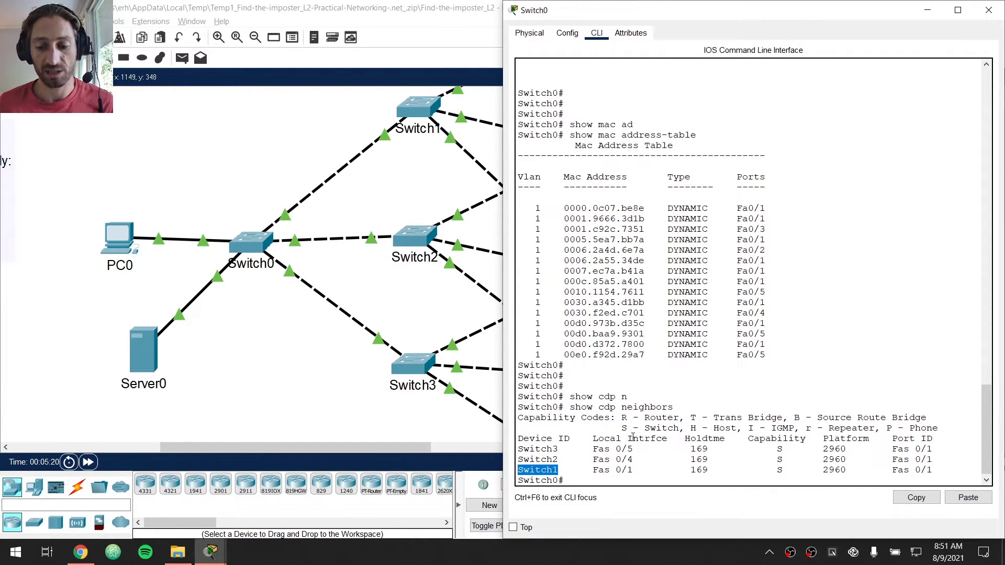
pyautogui.moveTo(622, 261); pyautogui.dragTo(645, 262)
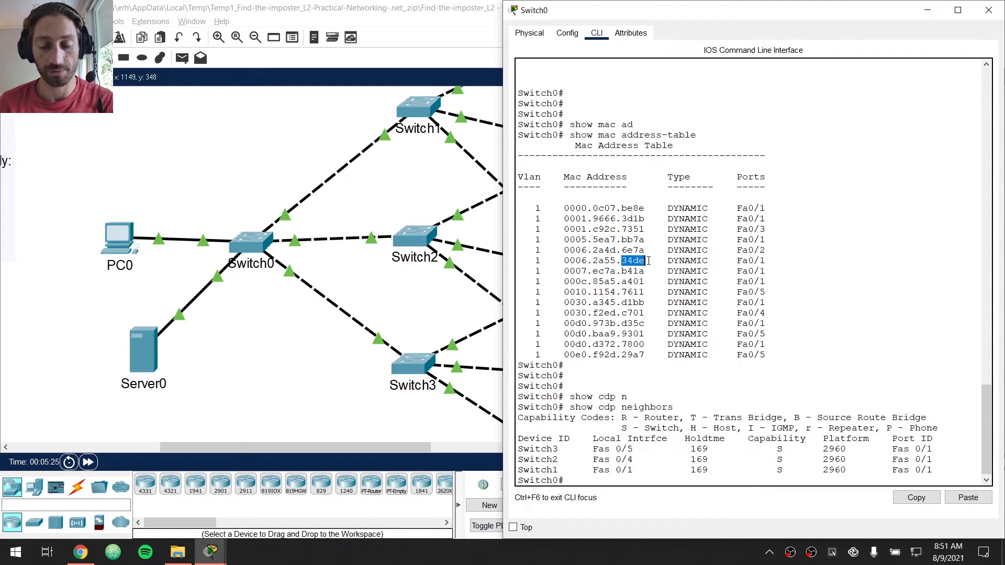
# Bring up Switch1's CLI, snapped to the right half of the screen
pyautogui.click(428, 112)
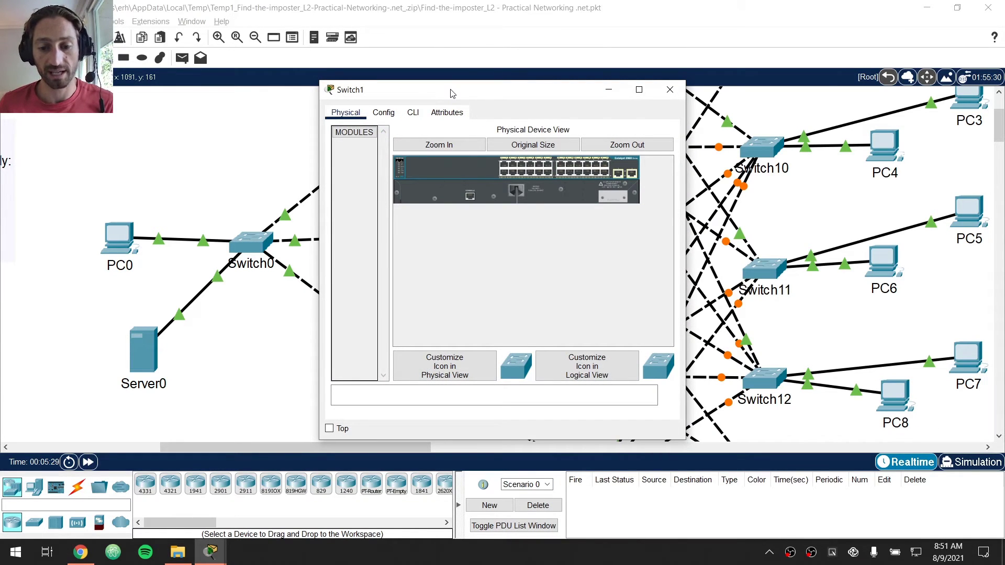
pyautogui.moveTo(453, 94); pyautogui.dragTo(429, 74)
pyautogui.press('super+Right')
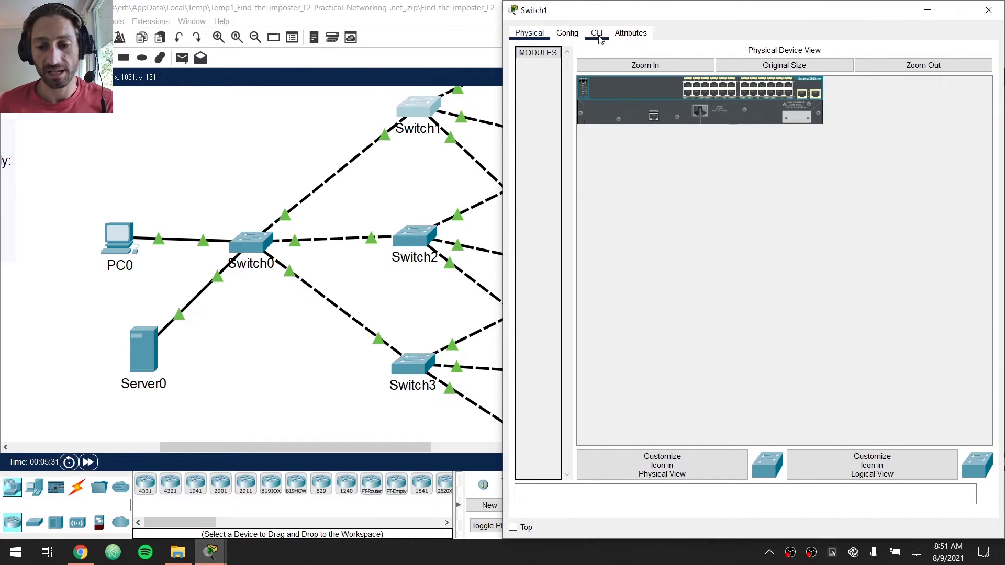
pyautogui.click(570, 34)
pyautogui.click(597, 33)
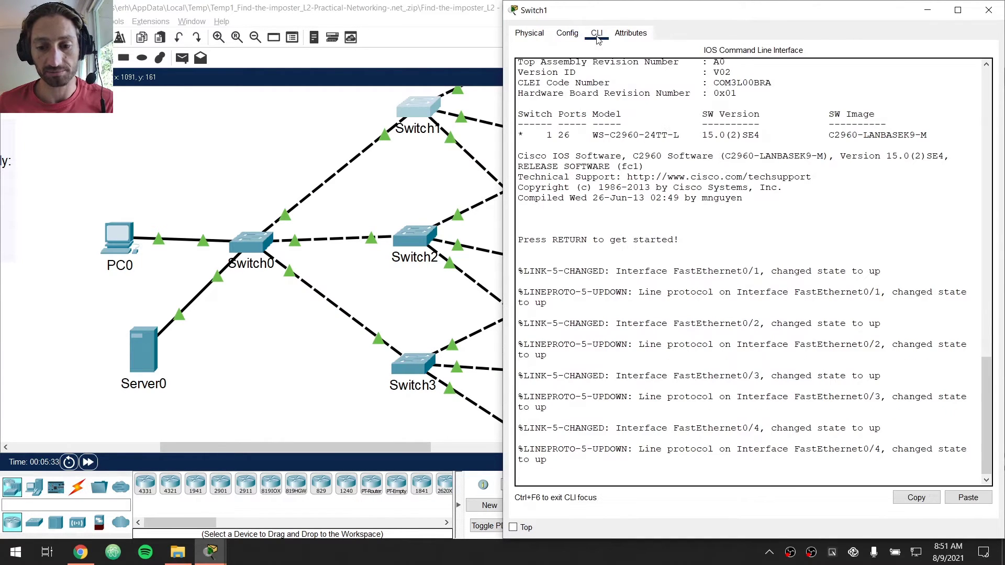
# Run show mac address-table on Switch1 and highlight the 0006.2a55.34de row on Fa0/2
pyautogui.press('Return')
pyautogui.press('Return')
pyautogui.press('Return')
pyautogui.press('Return')
pyautogui.write('show mac ad')
pyautogui.press('Tab')
pyautogui.press('Return')
pyautogui.press('Return')
pyautogui.press('Return')
pyautogui.press('Return')
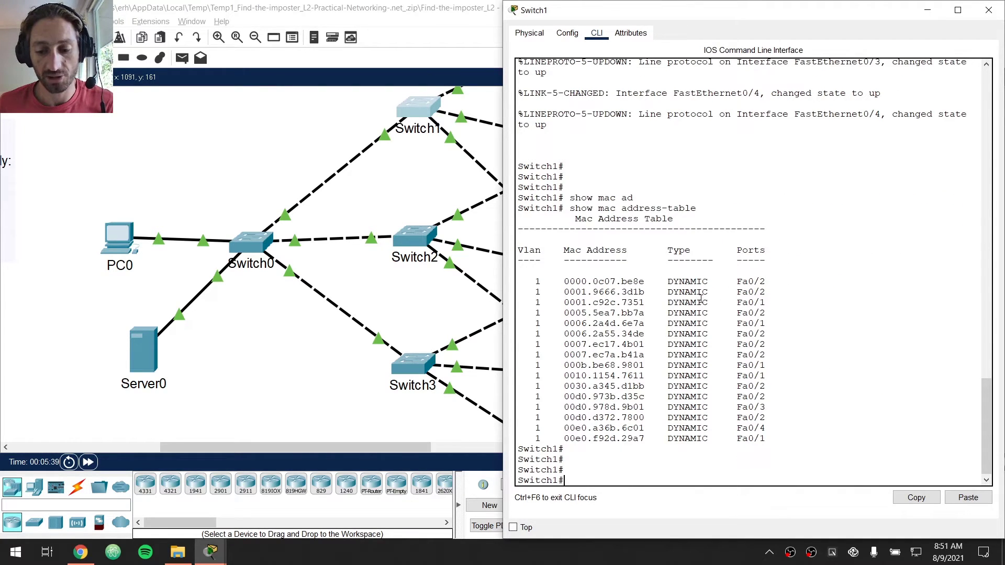
pyautogui.moveTo(644, 335); pyautogui.dragTo(623, 340)
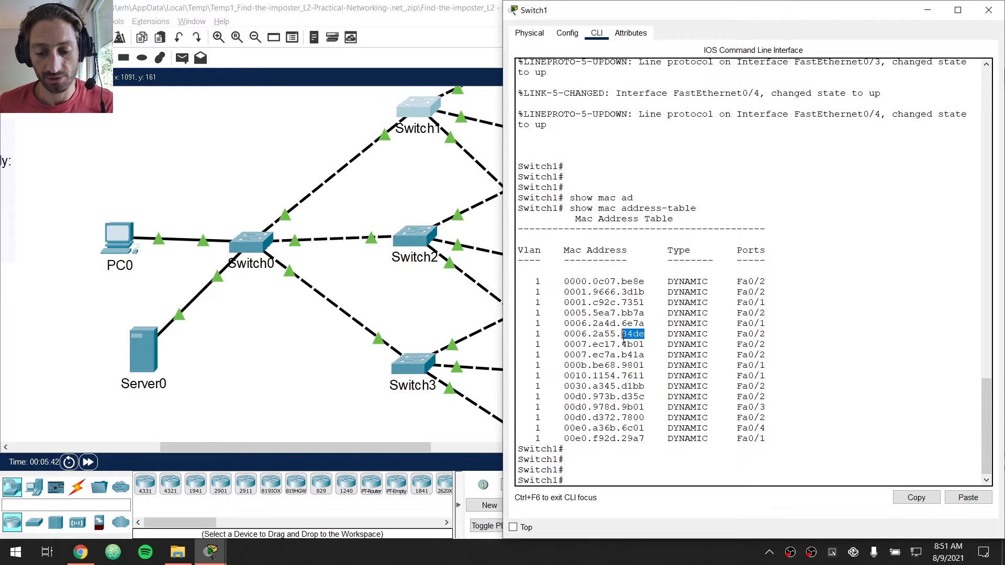
pyautogui.click(273, 447)
pyautogui.moveTo(273, 447); pyautogui.dragTo(327, 440)
pyautogui.hotkey('alt', 'Tab')
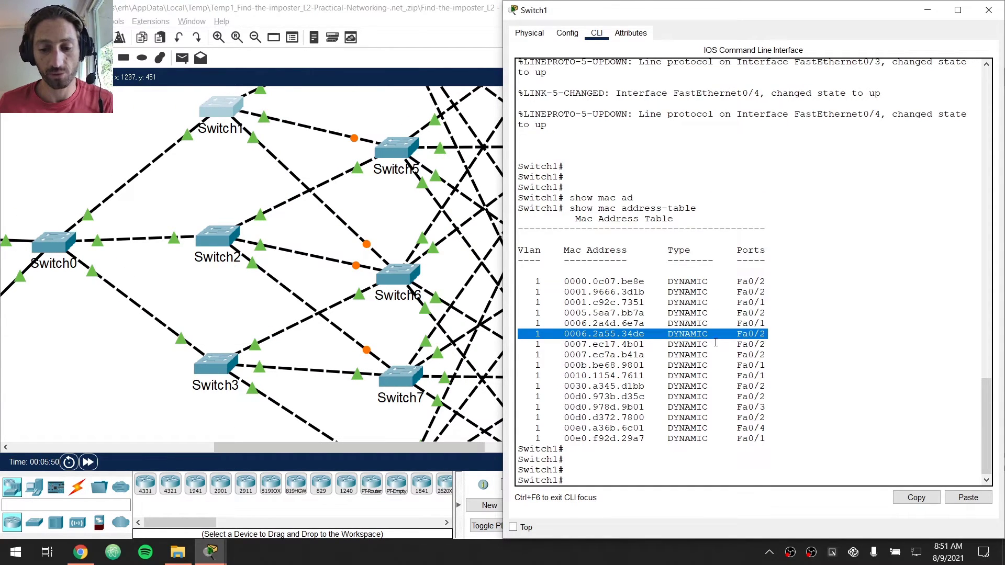
pyautogui.moveTo(518, 335); pyautogui.dragTo(830, 333)
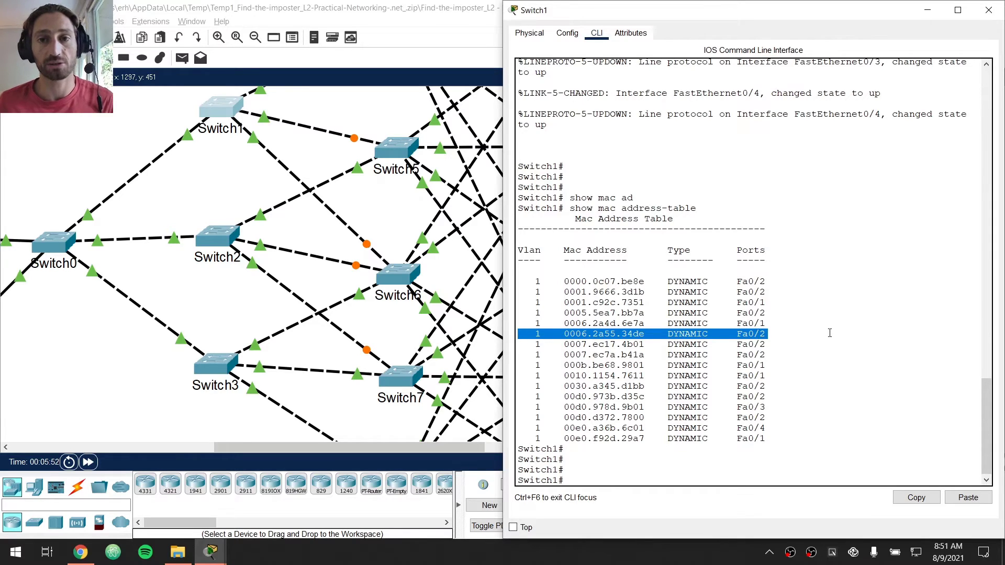
# Run show cdp neighbors on Switch1 and mark Switch4 as the neighbor on Fa0/2
pyautogui.write('show c')
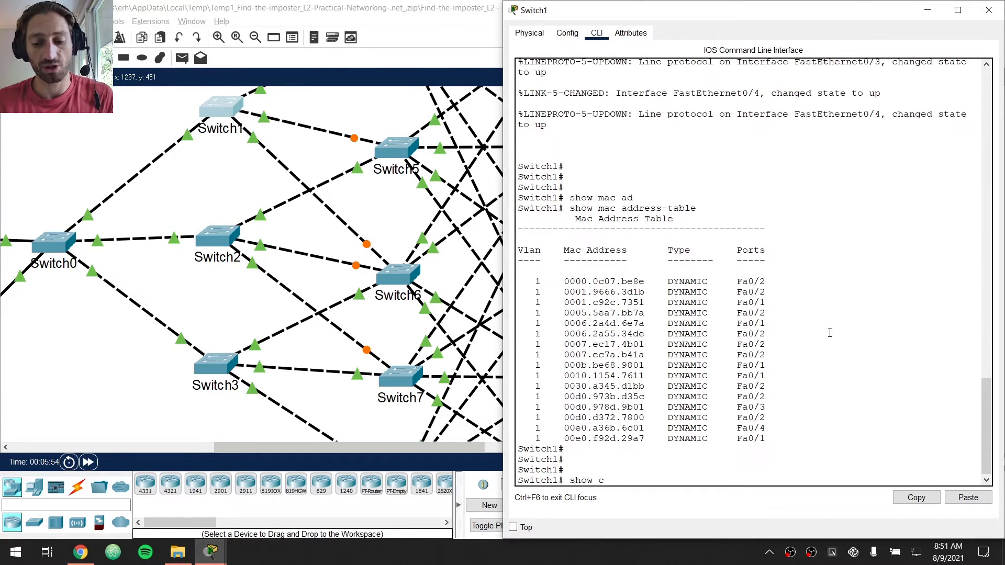
pyautogui.write('dp n')
pyautogui.press('Tab')
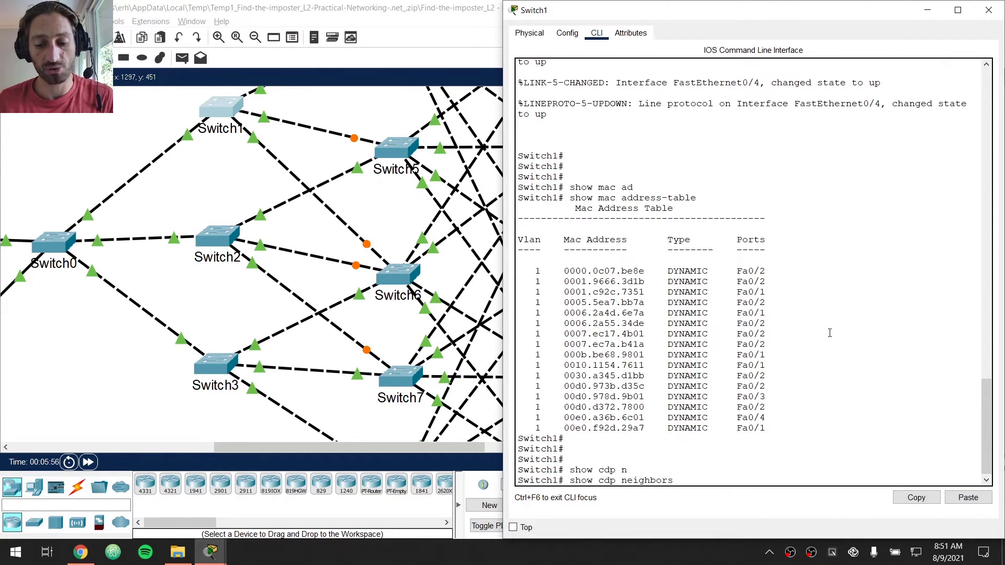
pyautogui.press('Return')
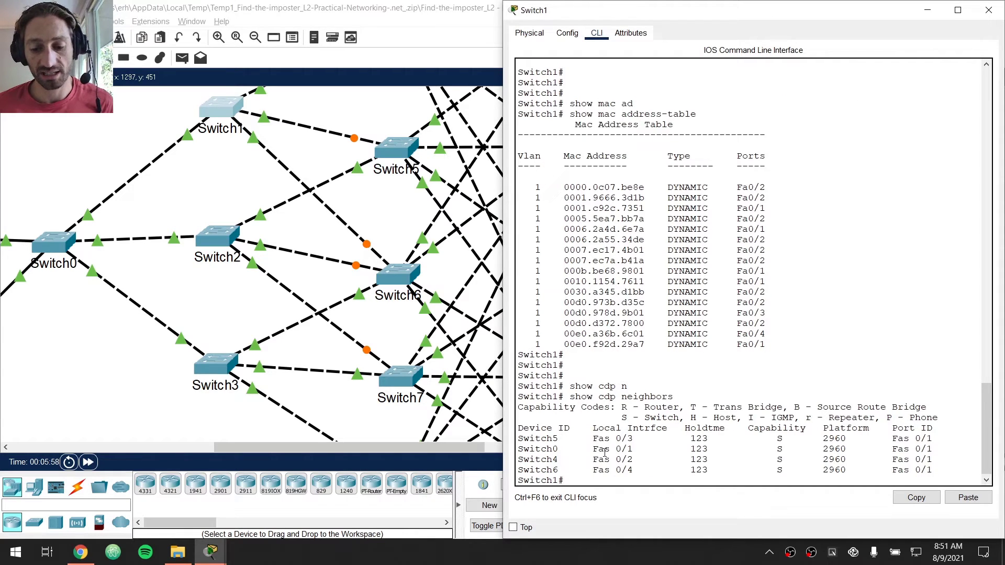
pyautogui.moveTo(630, 460); pyautogui.dragTo(517, 461)
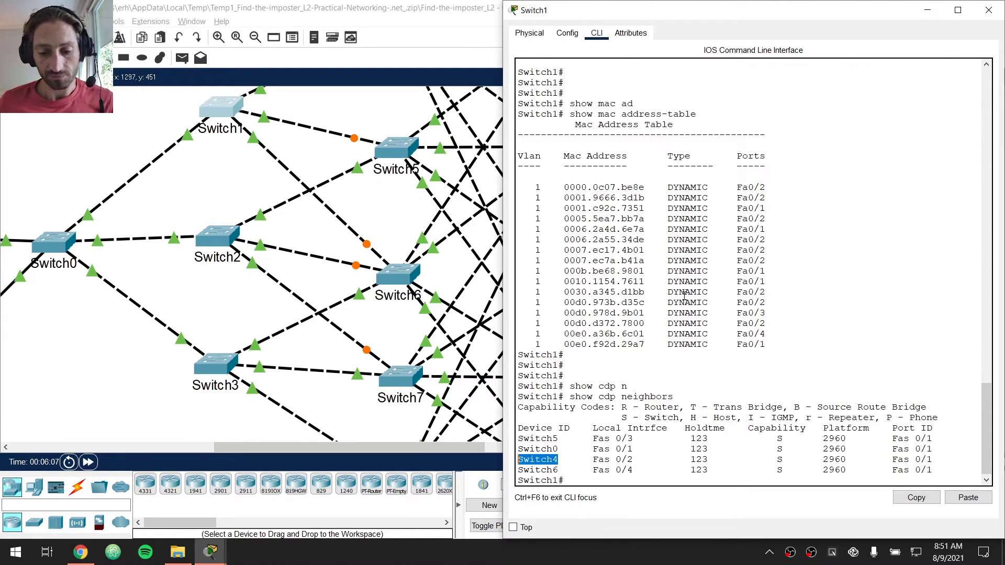
# Bring up Switch4's CLI, snapped to the right half of the screen
pyautogui.click(414, 33)
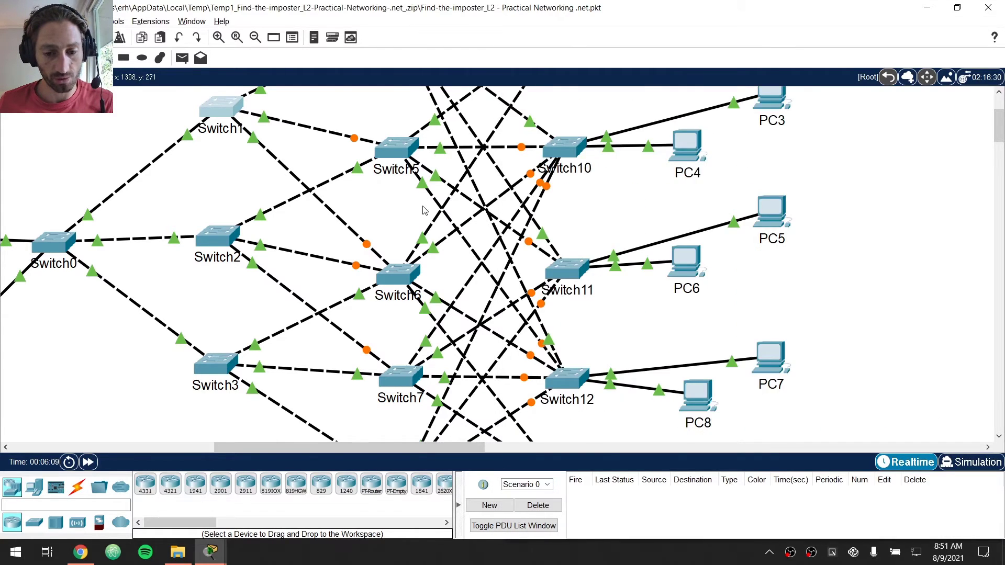
pyautogui.scroll(3, 424, 217)
pyautogui.click(396, 157)
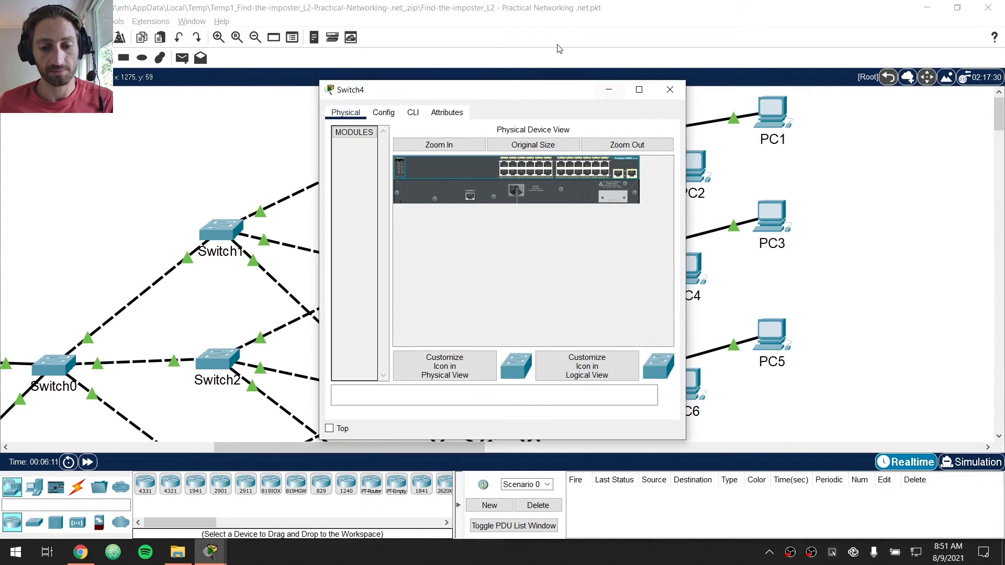
pyautogui.click(413, 112)
pyautogui.click(383, 112)
pyautogui.click(413, 112)
pyautogui.press('Return')
pyautogui.press('Return')
pyautogui.press('Return')
pyautogui.press('Return')
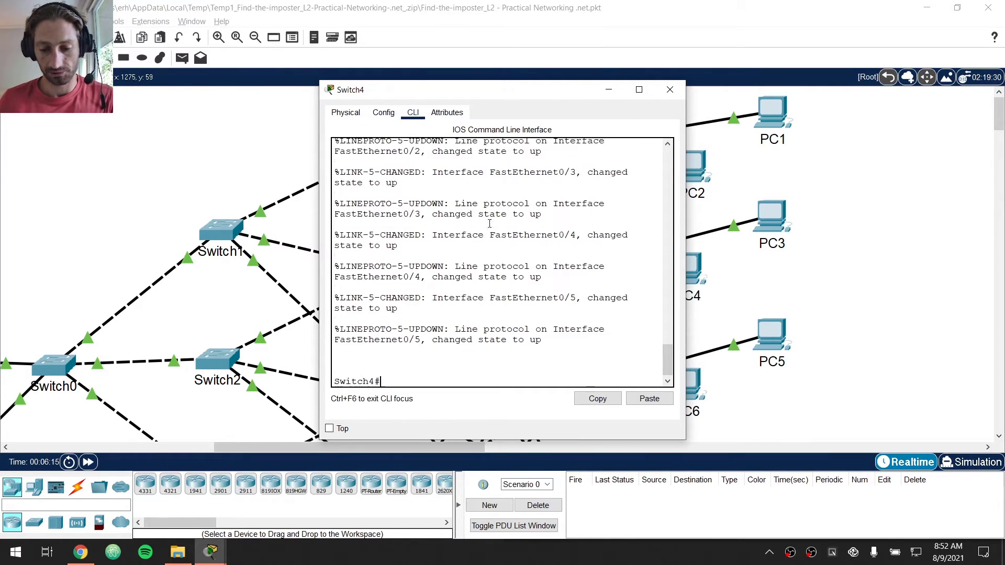
pyautogui.press('super+Right')
# Run show mac address-table on Switch4 and highlight the 0006.2a55.34de row on Fa0/5
pyautogui.press('Return')
pyautogui.press('Return')
pyautogui.press('Return')
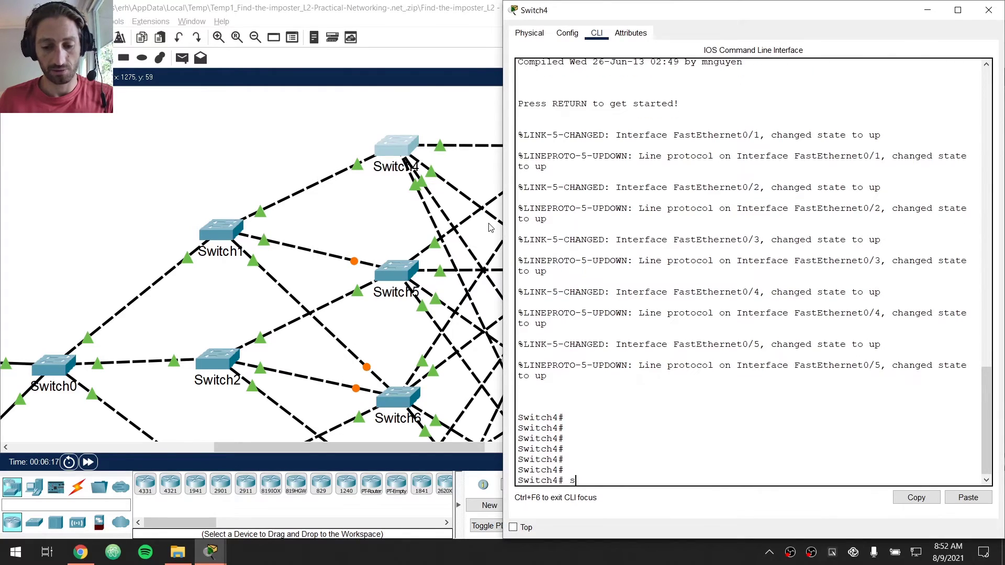
pyautogui.write('show mac ad')
pyautogui.press('Tab')
pyautogui.press('Return')
pyautogui.press('Return')
pyautogui.press('Return')
pyautogui.press('Return')
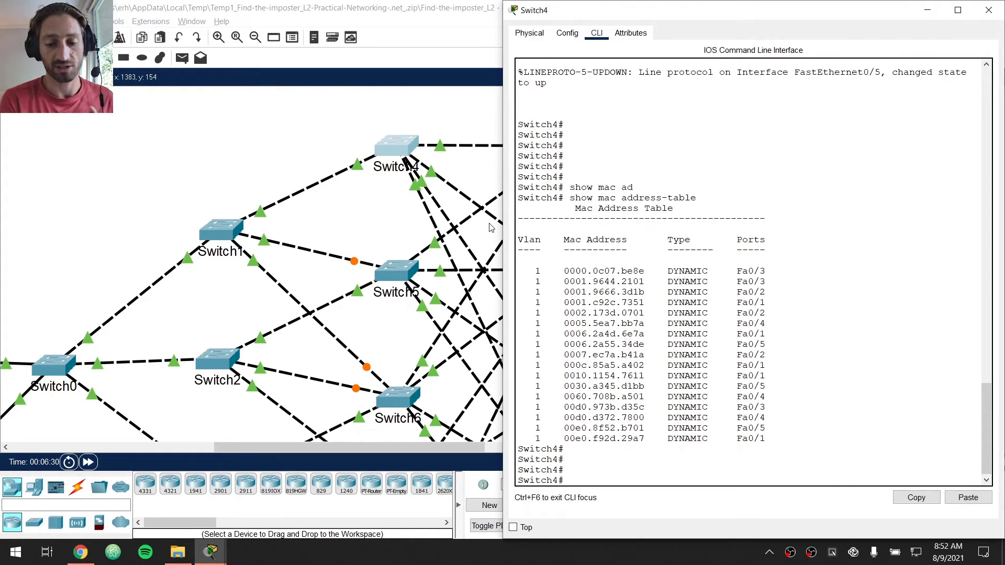
pyautogui.moveTo(621, 344); pyautogui.dragTo(648, 345)
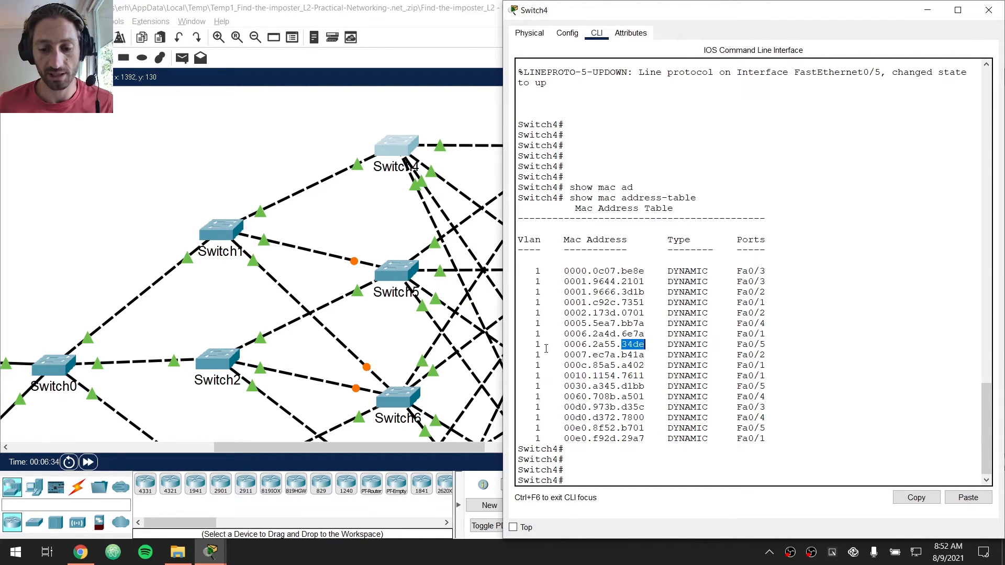
pyautogui.moveTo(536, 346); pyautogui.dragTo(786, 345)
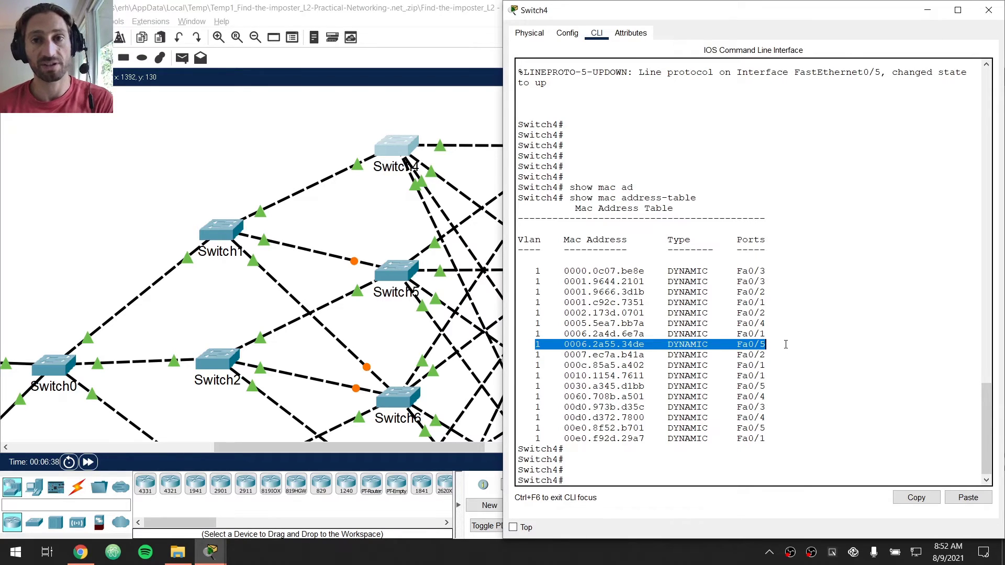
pyautogui.click(767, 340)
# Run show cdp neighbors on Switch4 and mark Switch12 as the neighbor on Fa0/5
pyautogui.press('Return')
pyautogui.press('Return')
pyautogui.write('show cdp n')
pyautogui.press('Tab')
pyautogui.press('Return')
pyautogui.press('Return')
pyautogui.press('Return')
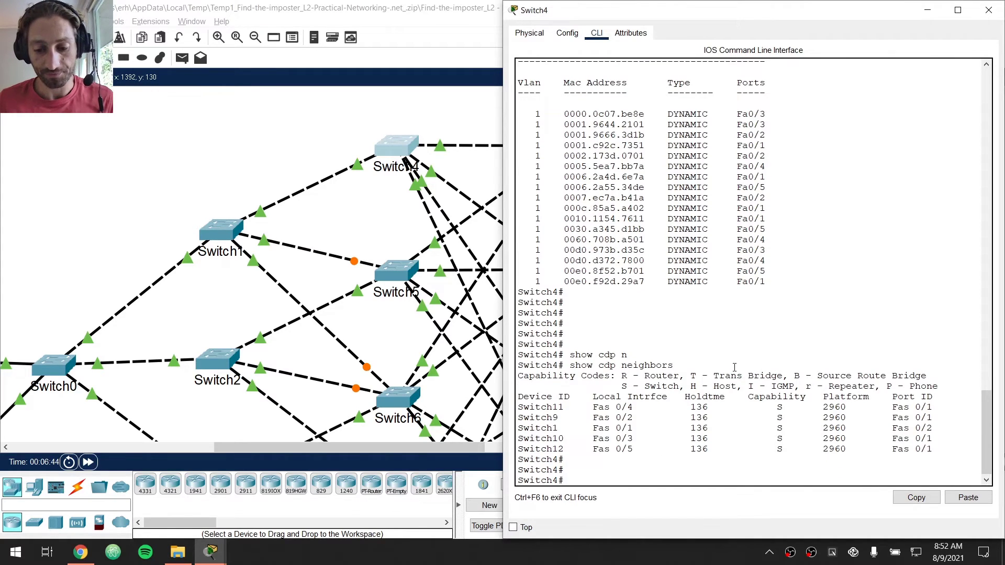
pyautogui.moveTo(634, 447); pyautogui.dragTo(517, 449)
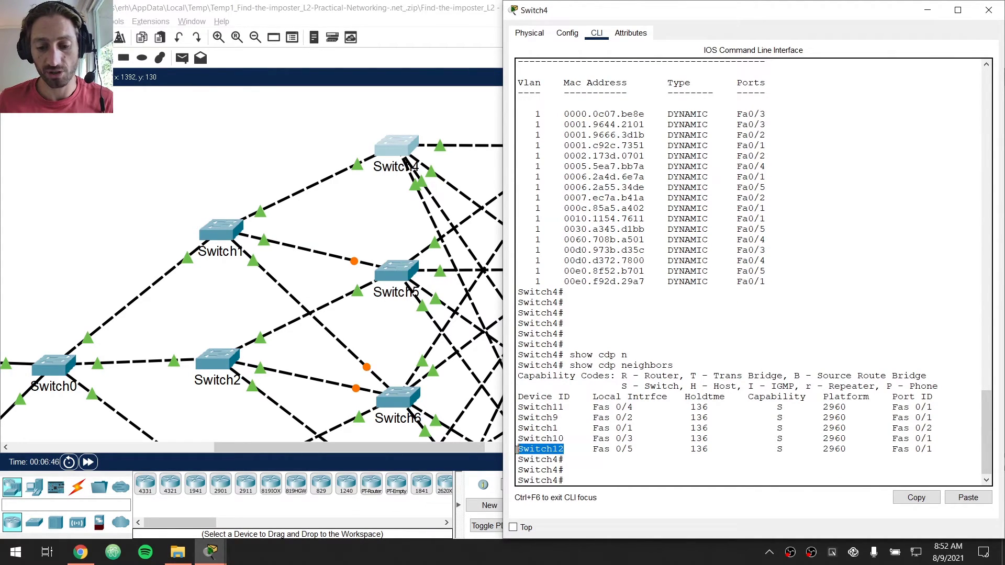
# Bring up Switch12's CLI, snapped to the right half of the screen
pyautogui.click(329, 5)
pyautogui.scroll(-5, 653, 227)
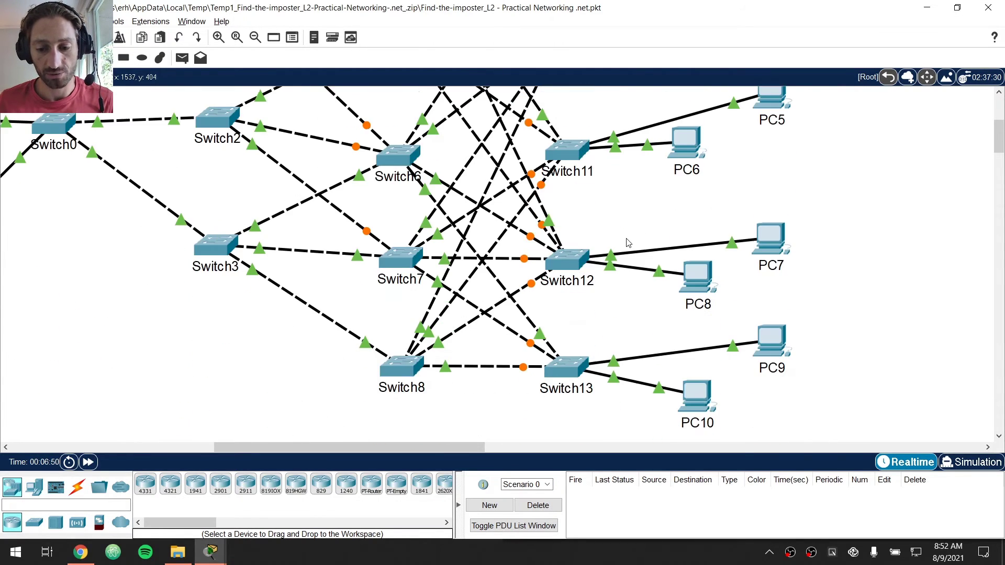
pyautogui.click(584, 263)
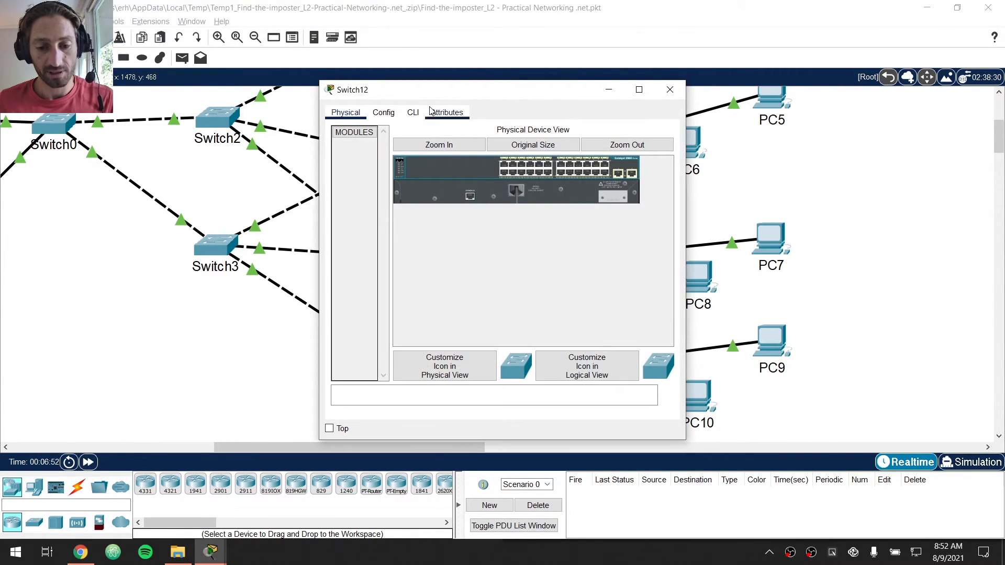
pyautogui.click(414, 112)
pyautogui.moveTo(435, 95); pyautogui.dragTo(493, 81)
pyautogui.press('super+Right')
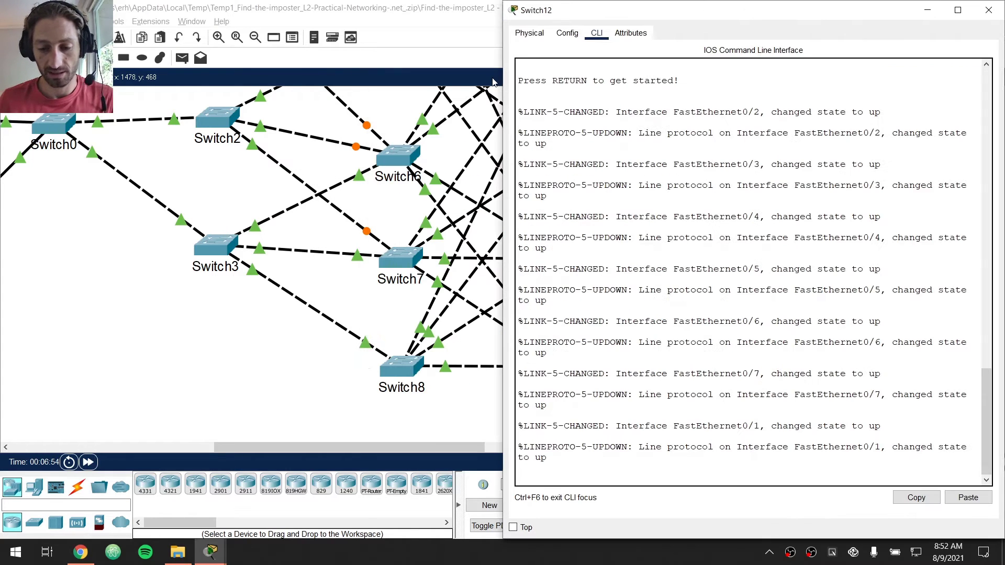
# Run show mac address-table on Switch12 and highlight the 0006.2a55.34de row on Fa0/7
pyautogui.press('Return')
pyautogui.press('Return')
pyautogui.press('Return')
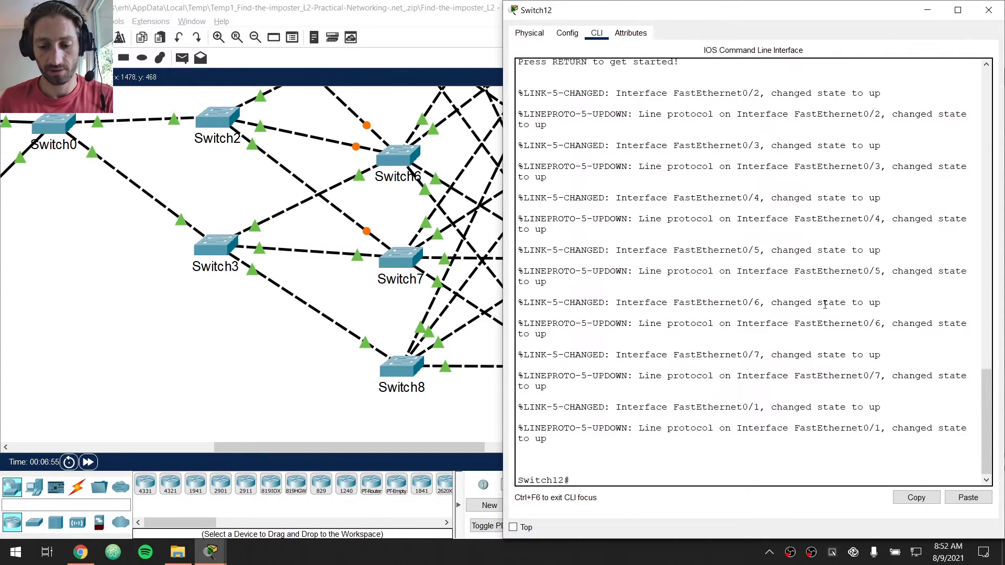
pyautogui.write('show mac ad')
pyautogui.press('Tab')
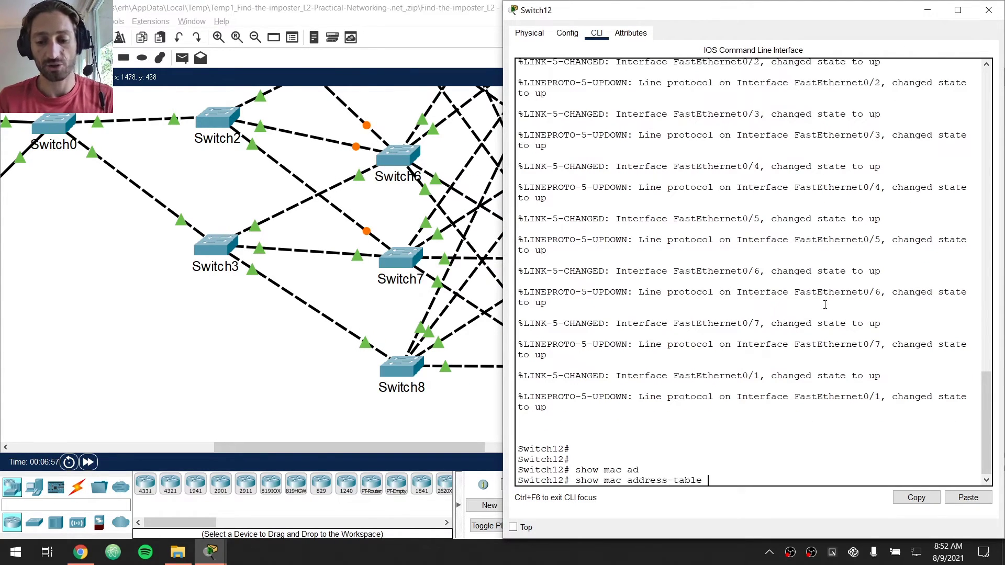
pyautogui.press('Return')
pyautogui.press('Return')
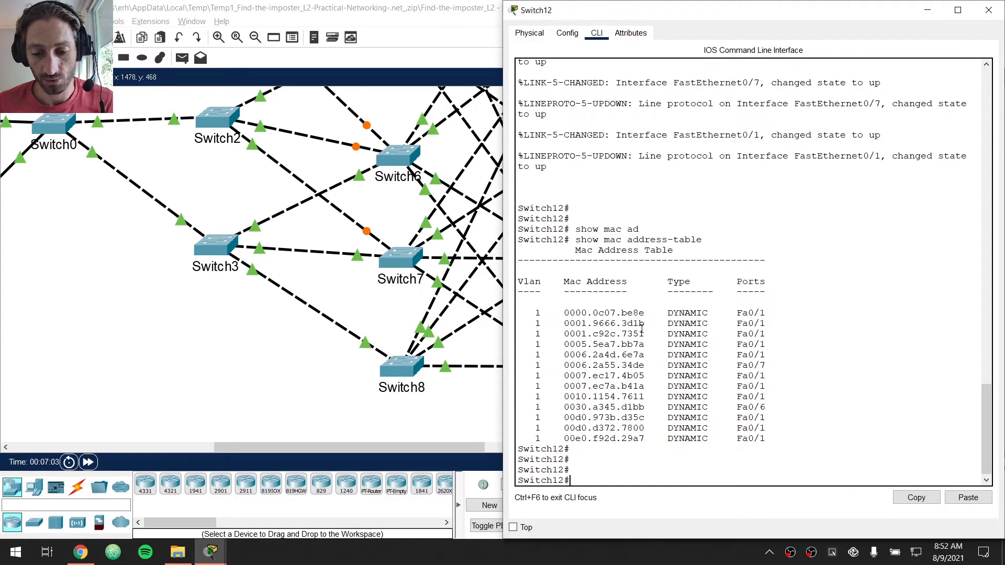
pyautogui.moveTo(535, 364); pyautogui.dragTo(857, 360)
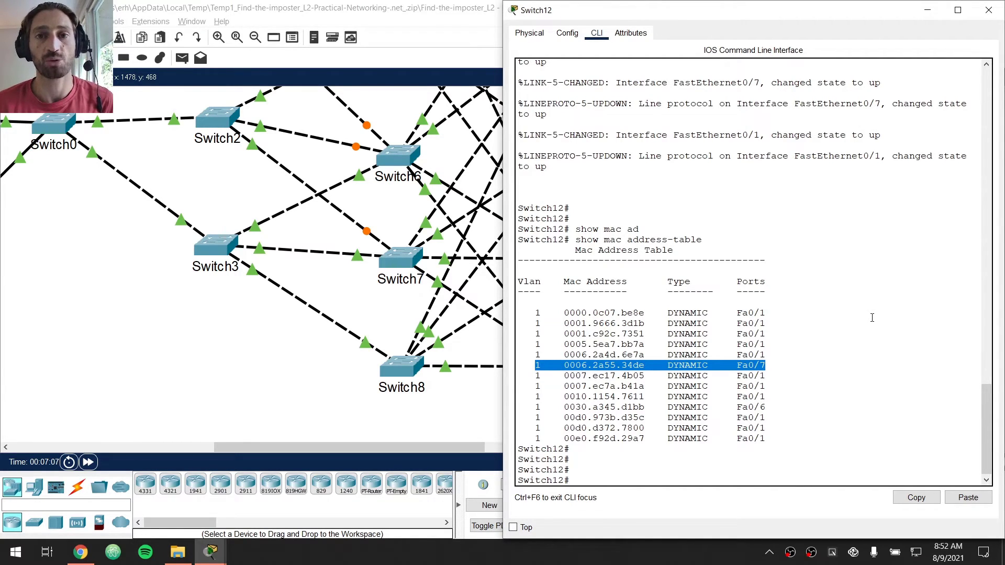
# Run show cdp neighbors on Switch12 and confirm no neighbor sits on Fa0/7
pyautogui.write('show cdp n')
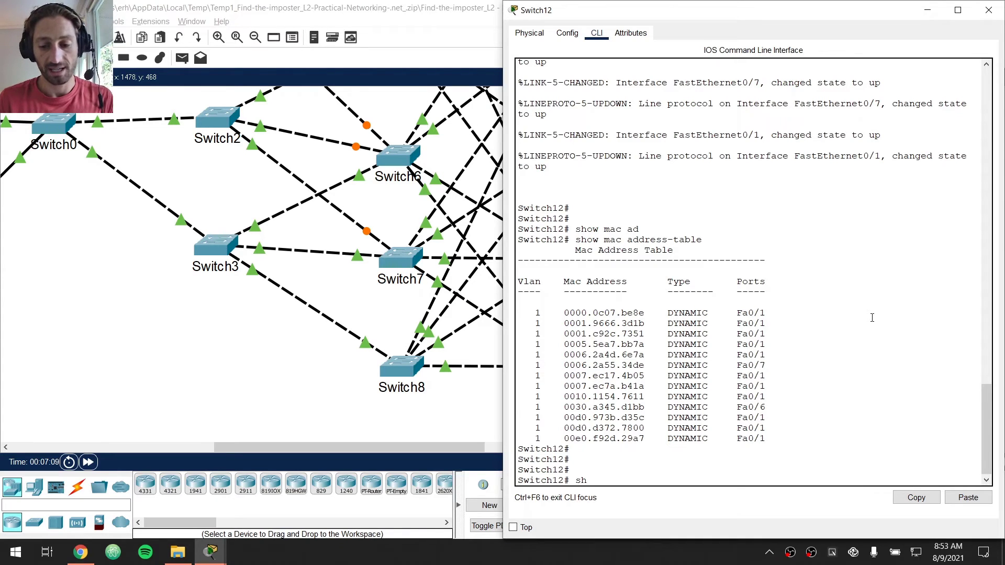
pyautogui.press('Tab')
pyautogui.press('Return')
pyautogui.press('Return')
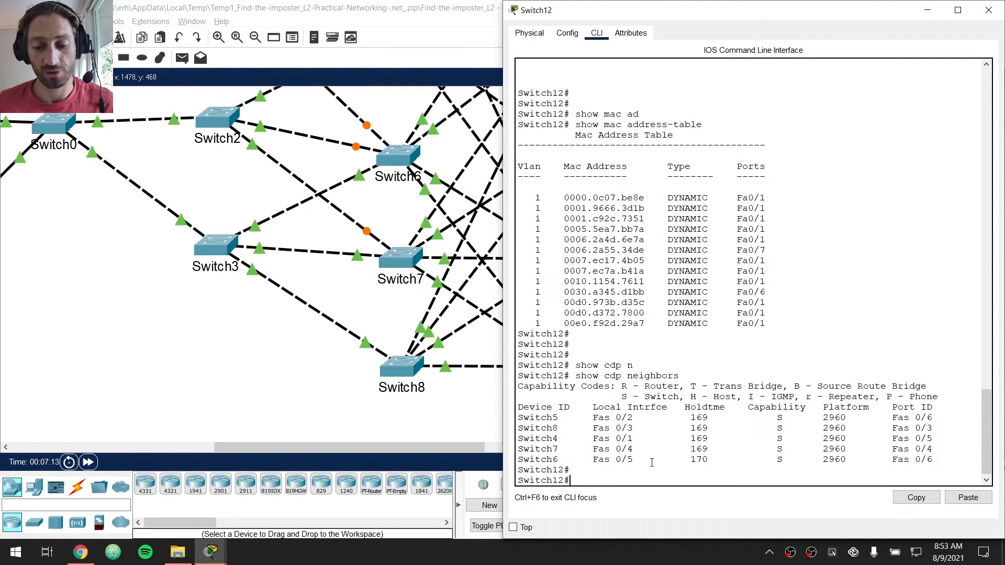
pyautogui.moveTo(650, 459); pyautogui.dragTo(656, 418)
pyautogui.click(602, 419)
pyautogui.moveTo(593, 438); pyautogui.dragTo(634, 456)
pyautogui.moveTo(767, 251); pyautogui.dragTo(525, 252)
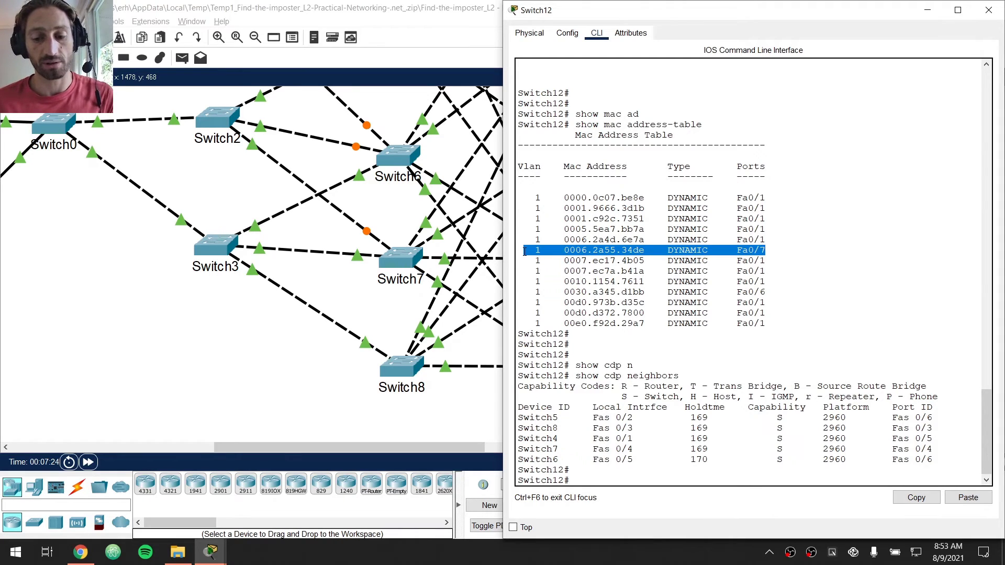
# Run show lldp neighbors on Switch12
pyautogui.click(525, 251)
pyautogui.press('Return')
pyautogui.press('Return')
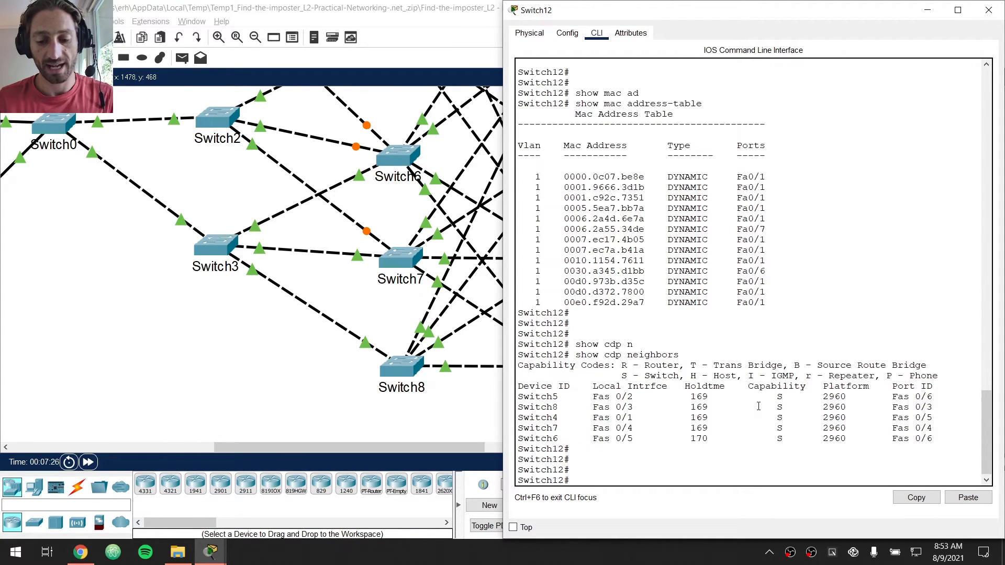
pyautogui.write('shopw lld')
pyautogui.press('BackSpace')
pyautogui.press('BackSpace')
pyautogui.press('BackSpace')
pyautogui.press('BackSpace')
pyautogui.press('BackSpace')
pyautogui.press('BackSpace')
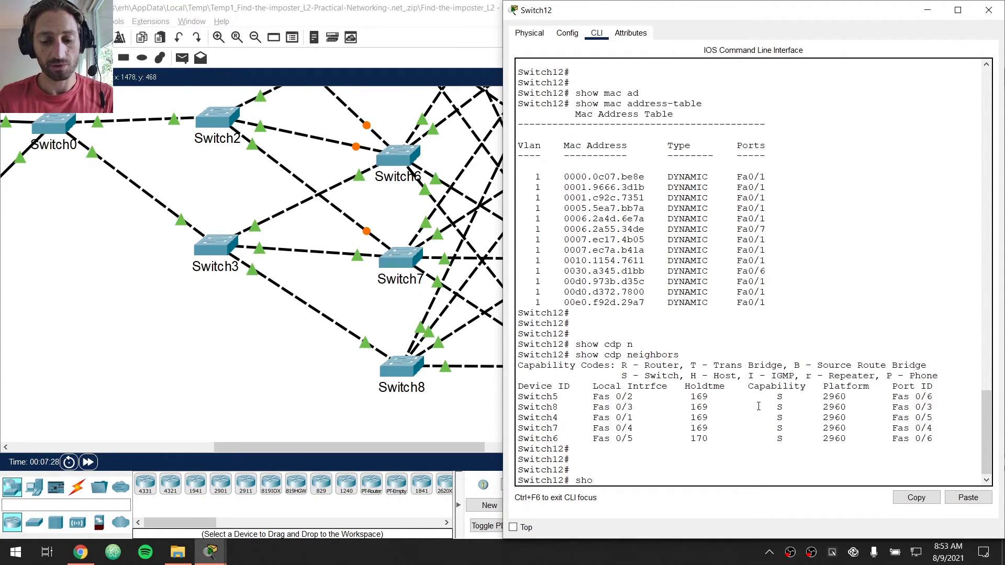
pyautogui.write('w ll')
pyautogui.press('Tab')
pyautogui.write('?')
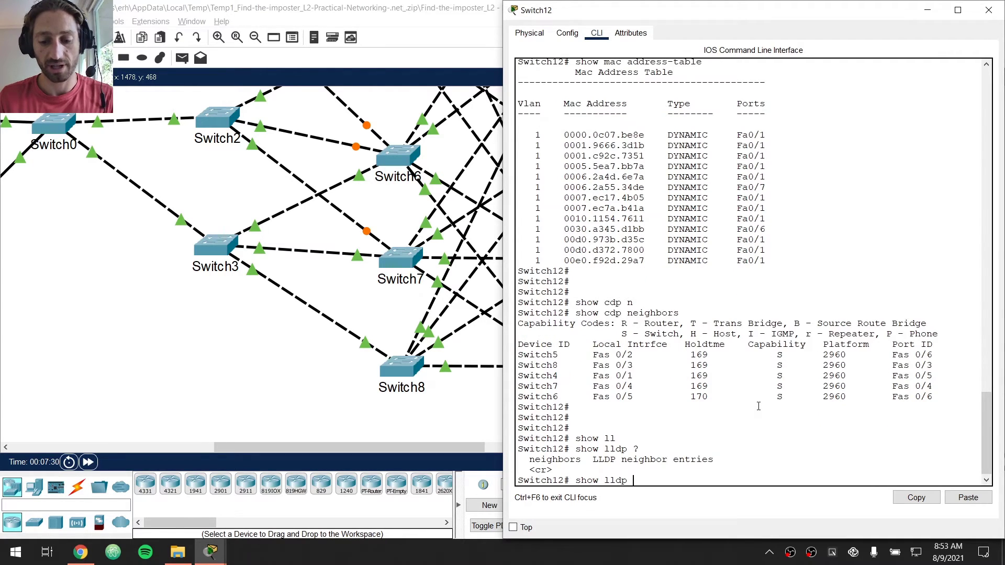
pyautogui.write('nei')
pyautogui.press('Tab')
pyautogui.press('Return')
pyautogui.press('Return')
pyautogui.press('Return')
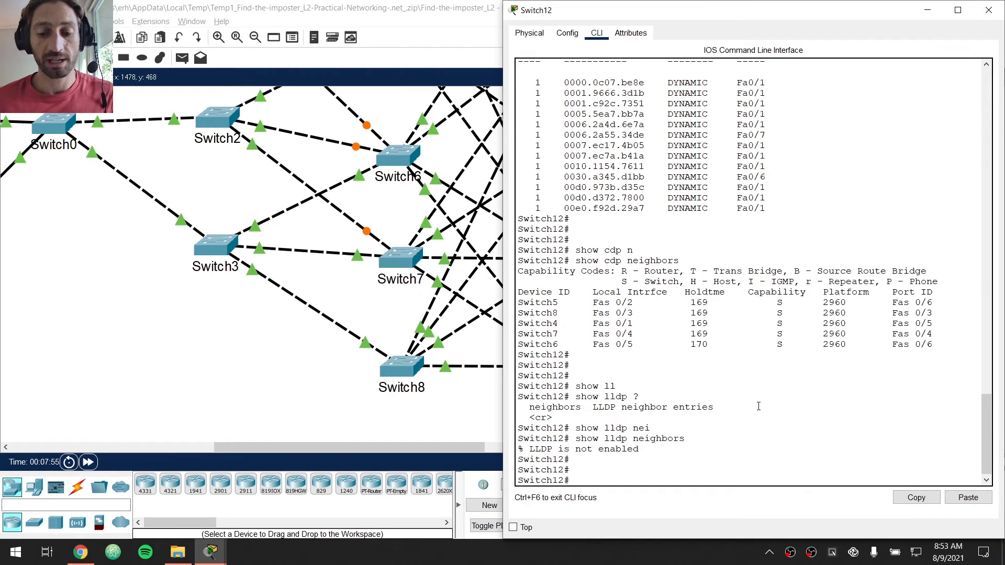
# Highlight Fa0/7 on the 0006.2a55.34de row as the port to disable
pyautogui.press('Return')
pyautogui.press('Return')
pyautogui.press('Return')
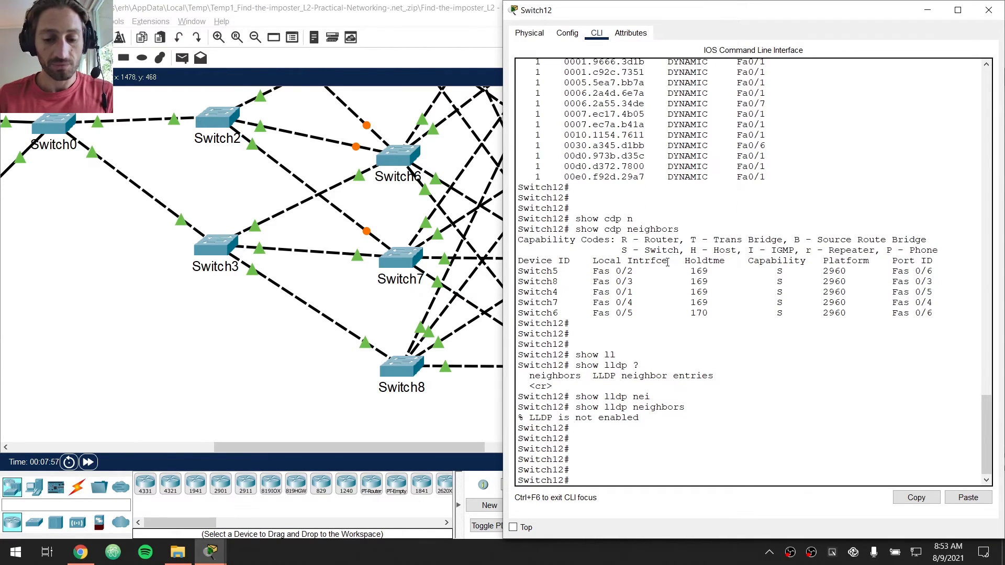
pyautogui.write('show')
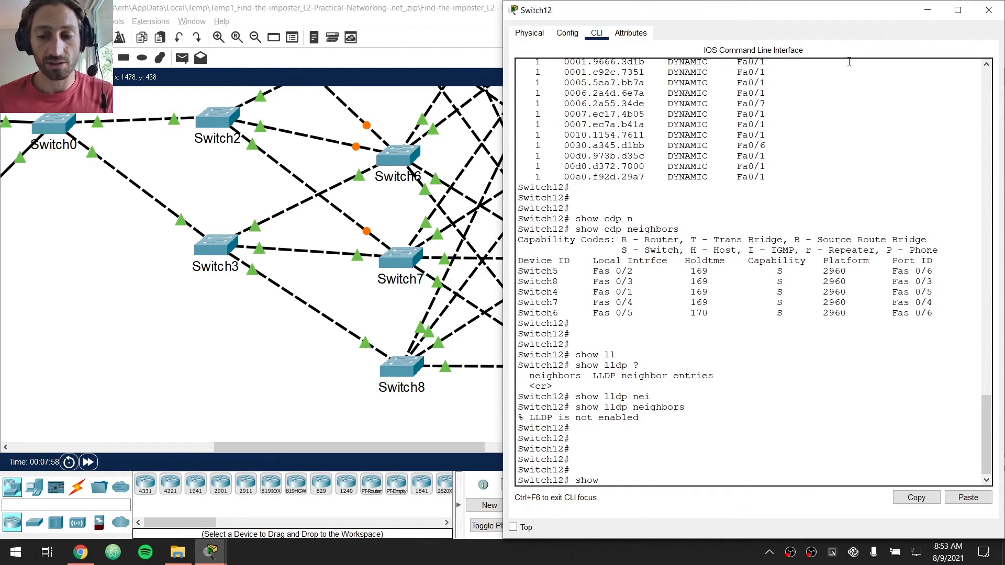
pyautogui.moveTo(764, 106); pyautogui.dragTo(719, 105)
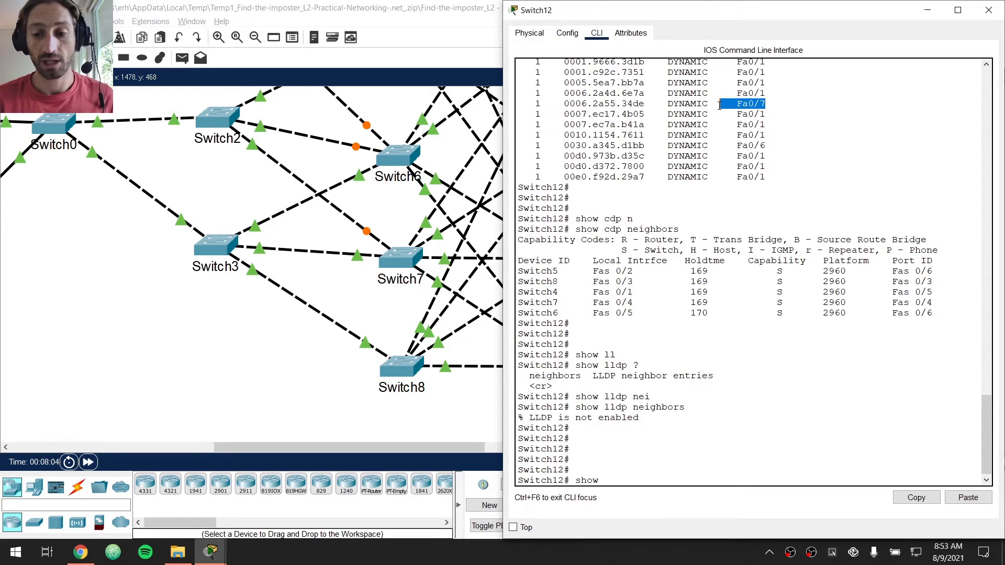
pyautogui.click(719, 105)
pyautogui.press('BackSpace')
pyautogui.press('BackSpace')
pyautogui.press('BackSpace')
pyautogui.press('BackSpace')
# Shut down Switch12's Fa0/7 with conf t, int fa0/7, shut, then exit configuration mode
pyautogui.write('c onf t')
pyautogui.press('Return')
pyautogui.write('conf t')
pyautogui.press('Return')
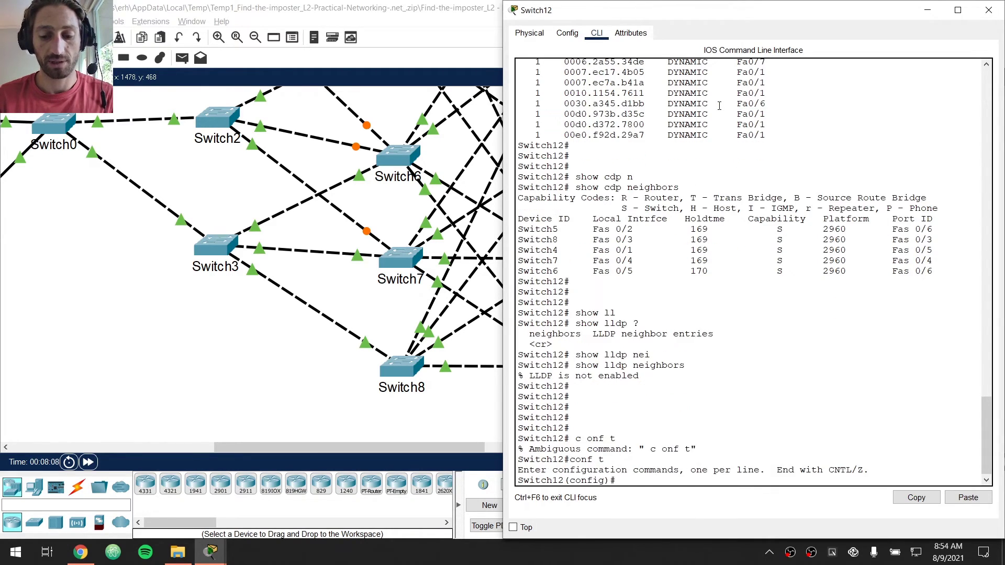
pyautogui.write('int fa0/7')
pyautogui.press('Return')
pyautogui.write('shut')
pyautogui.press('Return')
pyautogui.hotkey('ctrl', 'z')
pyautogui.press('Return')
pyautogui.press('Return')
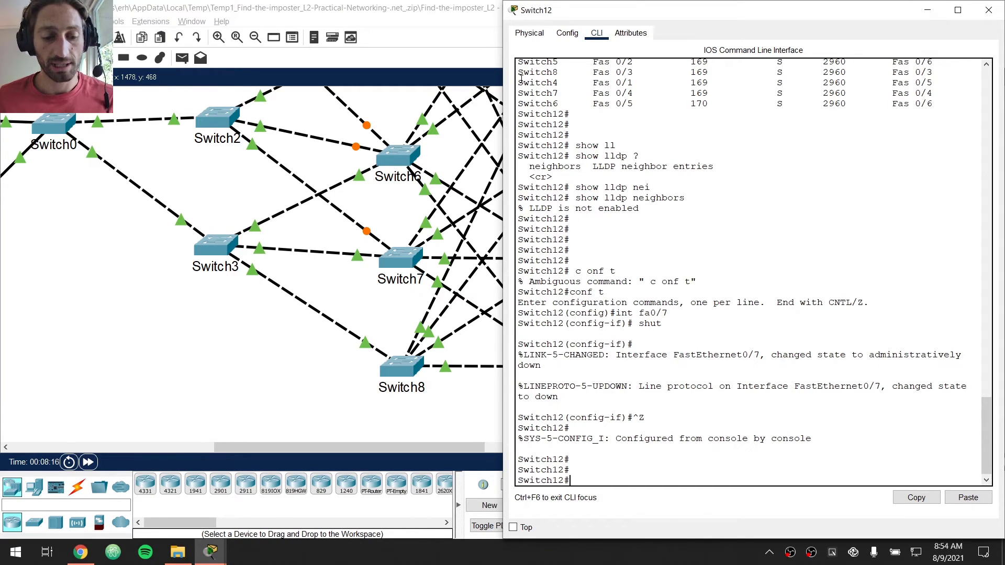
pyautogui.click(254, 446)
pyautogui.moveTo(252, 448); pyautogui.dragTo(166, 446)
# In PC0's Command Prompt, stop the continuous ping and rerun 'ping -t 10.9.9.255'
pyautogui.scroll(1, 236, 314)
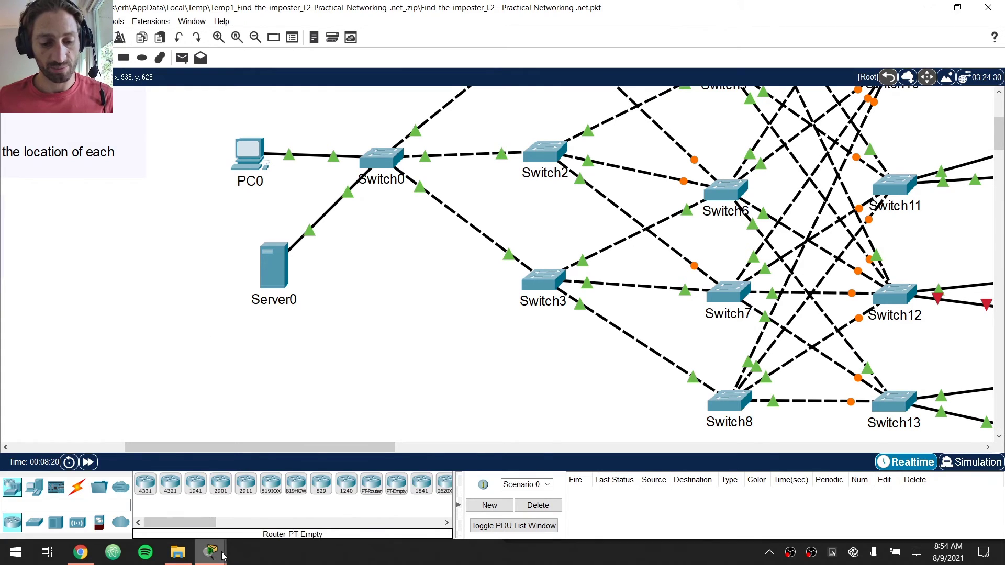
pyautogui.moveTo(211, 552)
pyautogui.click(201, 503)
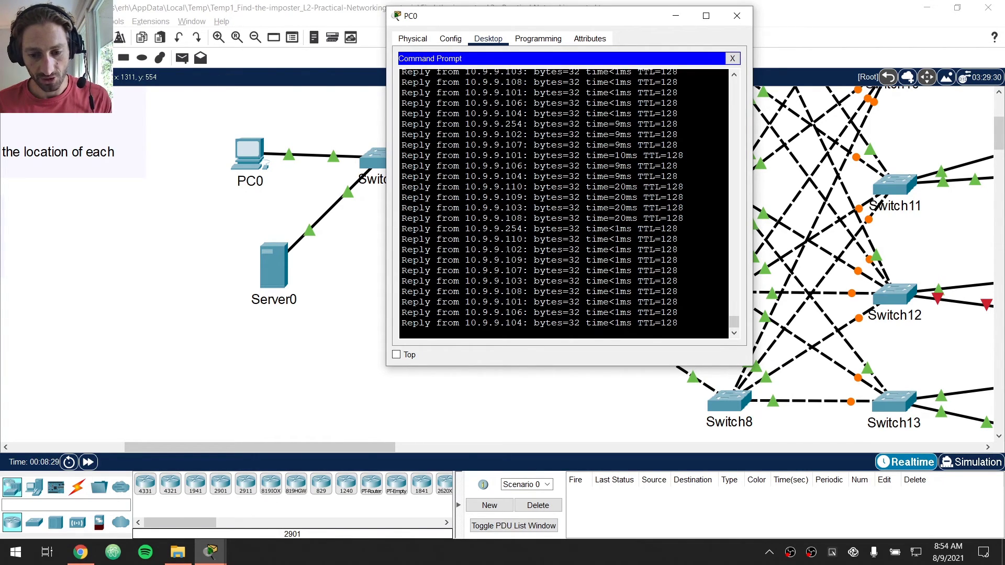
pyautogui.hotkey('ctrl', 'c')
pyautogui.press('Return')
pyautogui.press('Return')
pyautogui.press('Return')
pyautogui.press('Return')
pyautogui.press('Return')
pyautogui.press('Return')
pyautogui.press('Return')
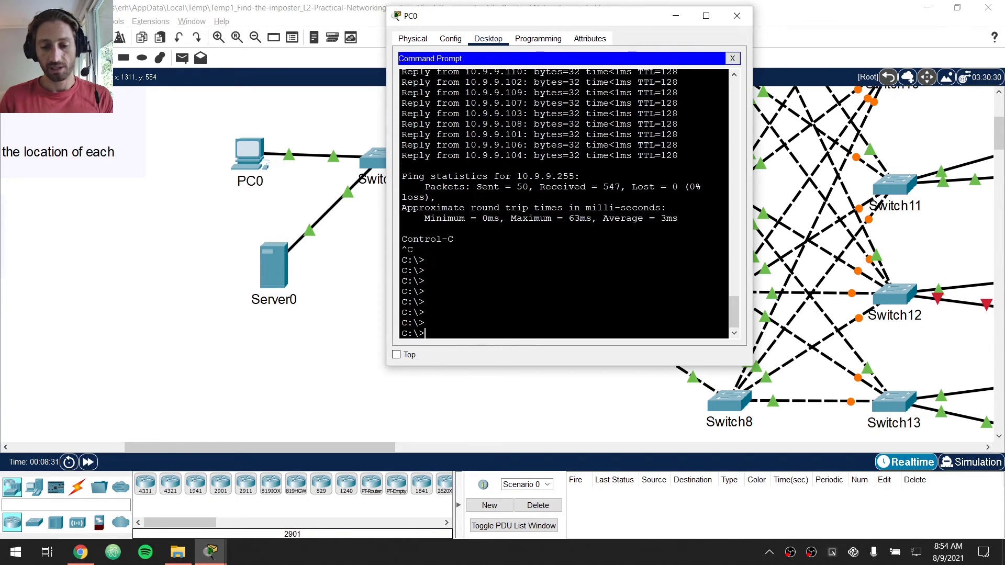
pyautogui.press('Up')
pyautogui.press('Return')
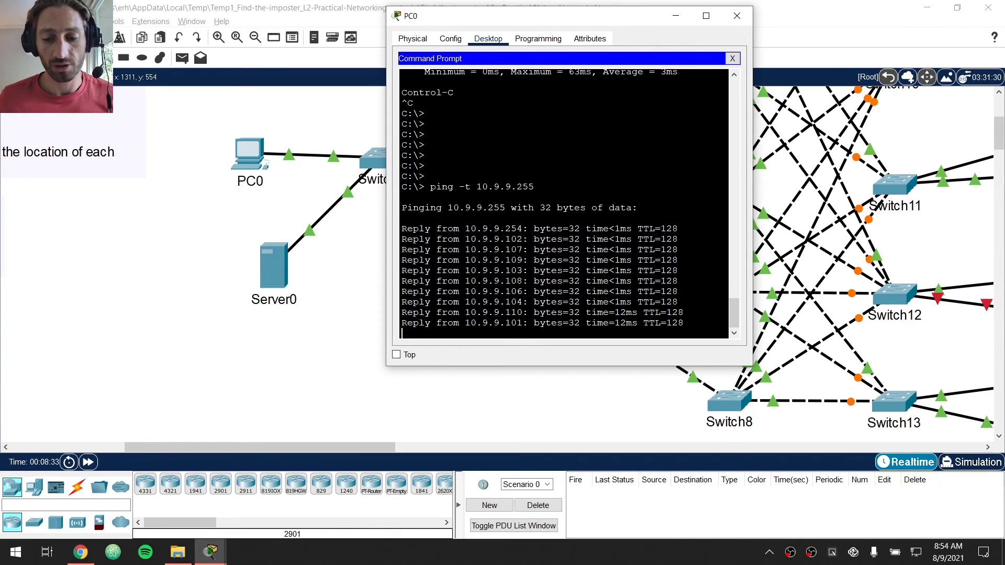
# Stop the ping, highlight the replies now coming from only 10 hosts, and return to the topology
pyautogui.hotkey('ctrl', 'c')
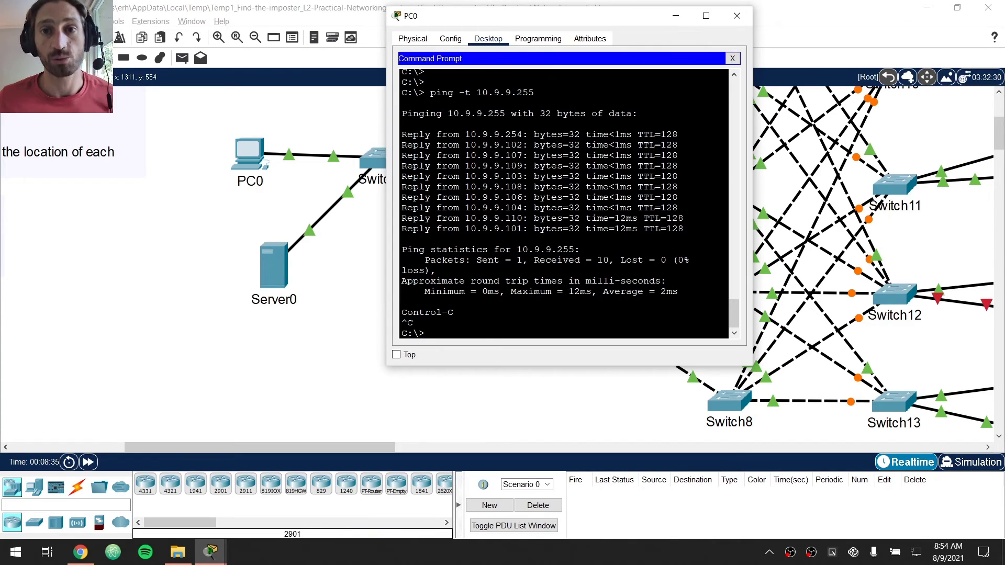
pyautogui.moveTo(527, 229); pyautogui.dragTo(402, 135)
pyautogui.click(402, 135)
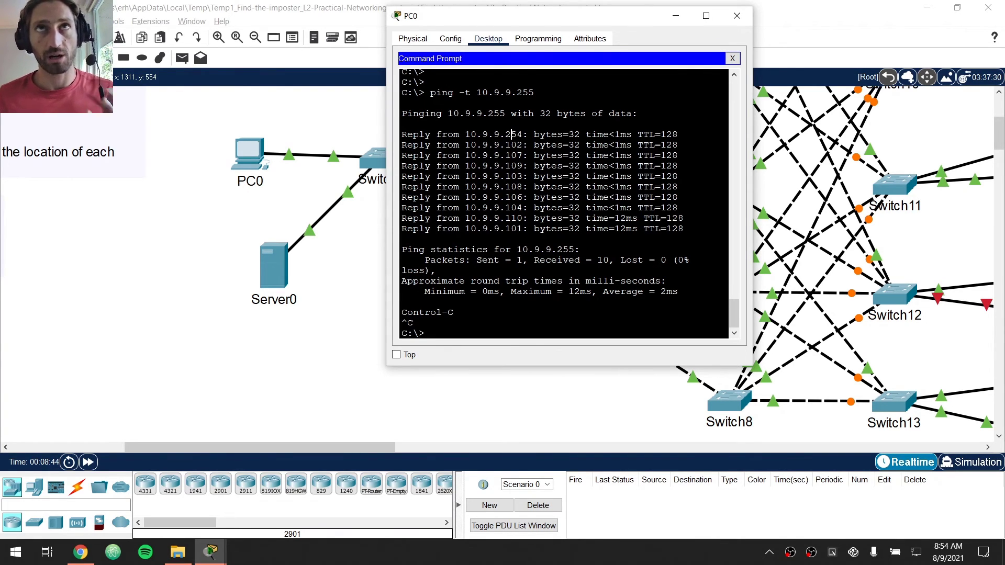
pyautogui.click(341, 384)
# Zoom out the workspace and scroll across the topology
pyautogui.scroll(-3, 622, 307)
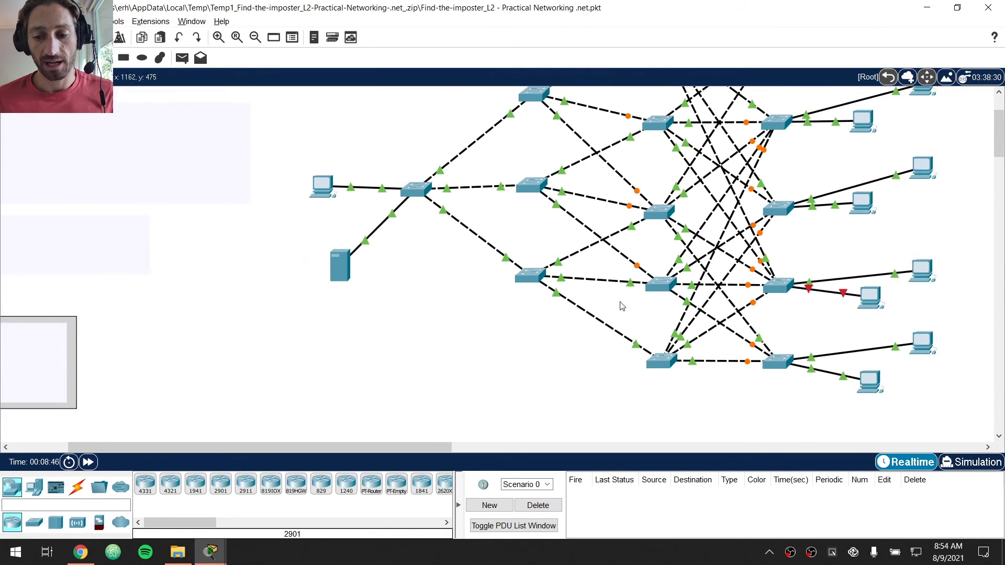
pyautogui.scroll(-4, 492, 340)
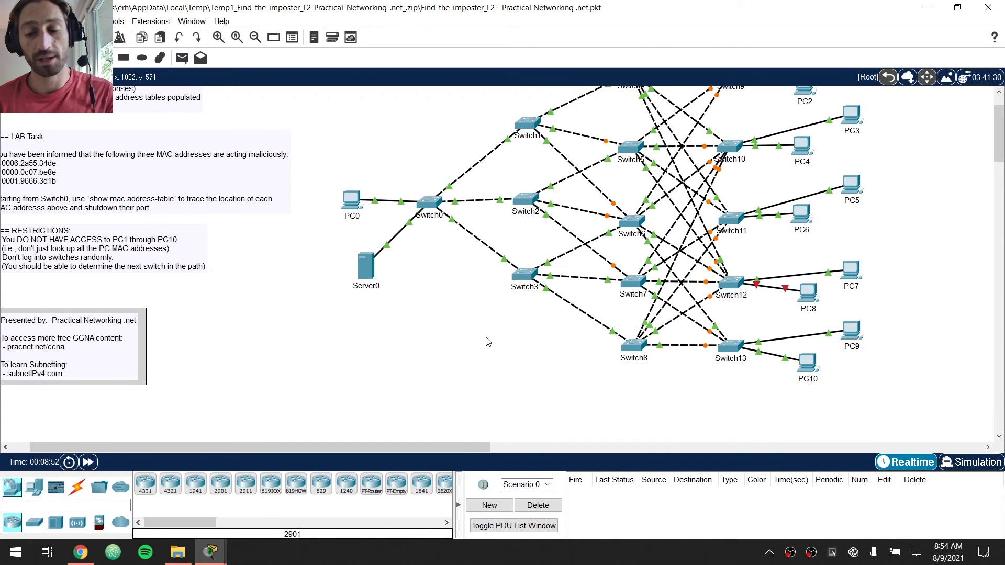
pyautogui.moveTo(470, 448); pyautogui.dragTo(596, 437)
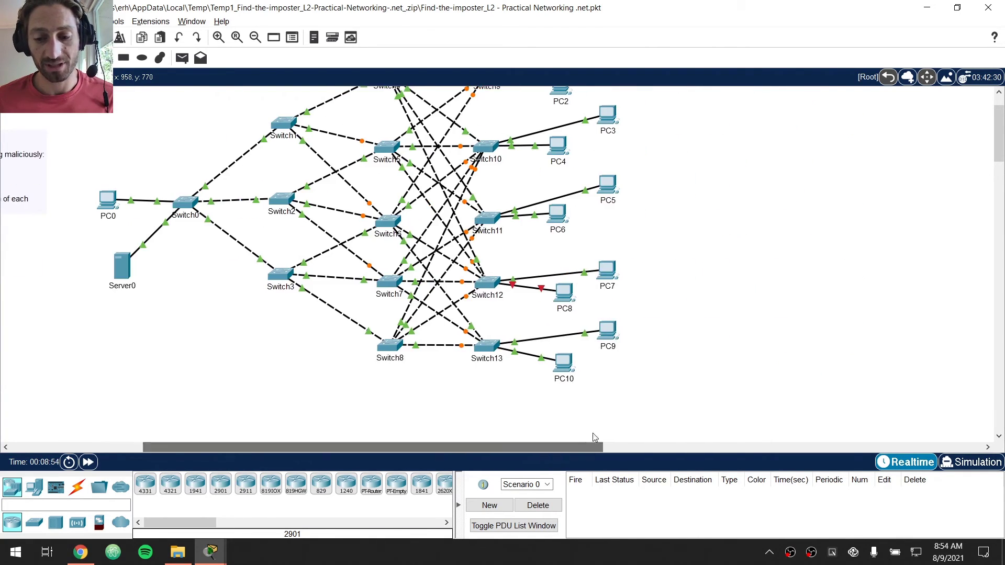
pyautogui.press('ctrl')
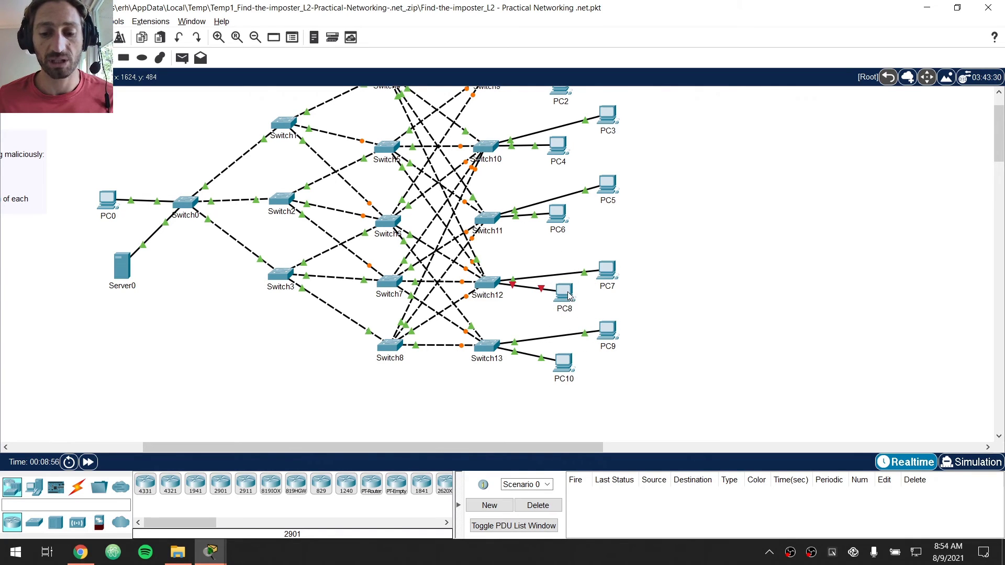
# Nudge PC8 slightly lower, then bring the lab task's malicious MAC list into view beside the topology
pyautogui.moveTo(570, 296); pyautogui.dragTo(516, 298)
pyautogui.press('ctrl')
pyautogui.press('ctrl')
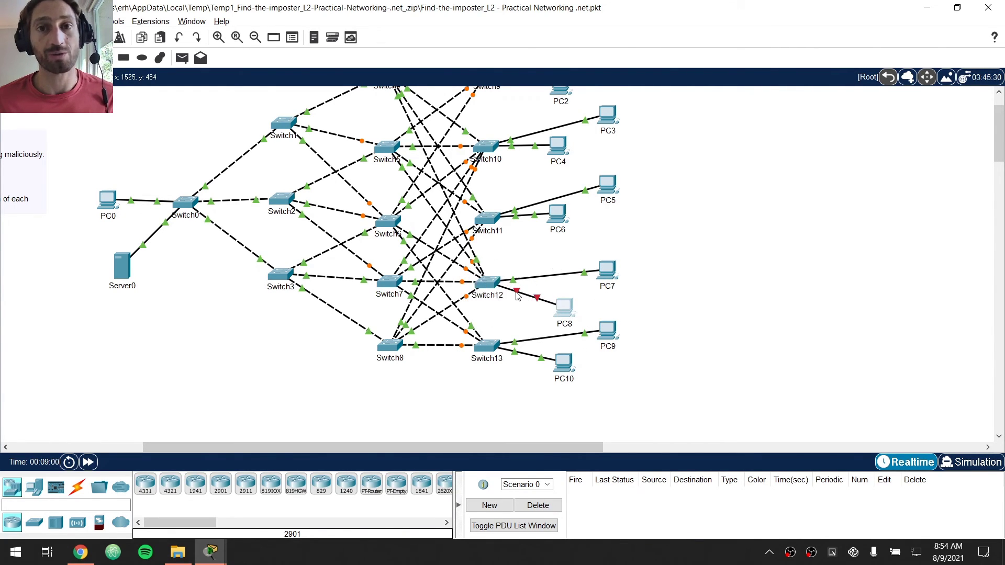
pyautogui.scroll(3, 520, 309)
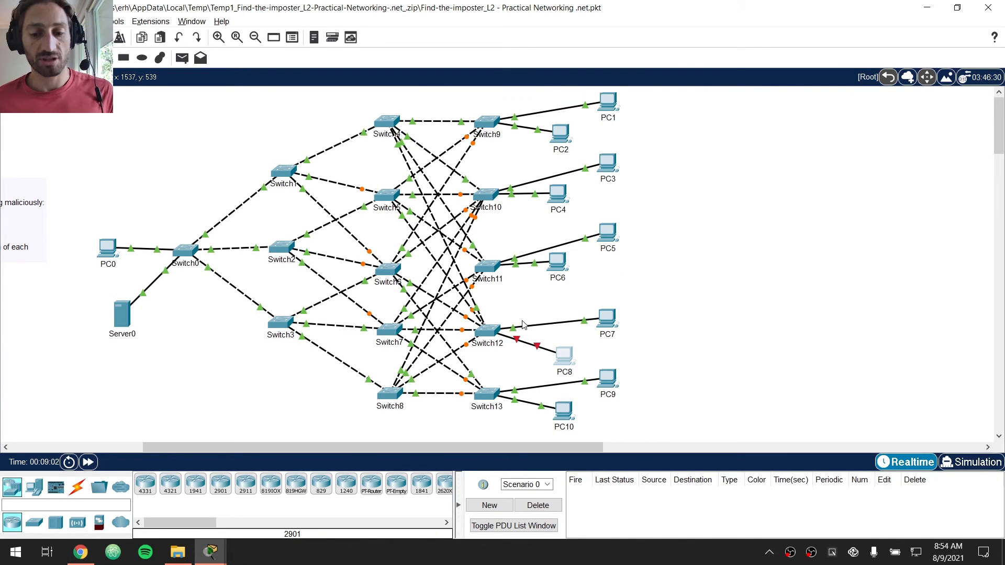
pyautogui.moveTo(558, 447); pyautogui.dragTo(415, 438)
pyautogui.click(99, 214)
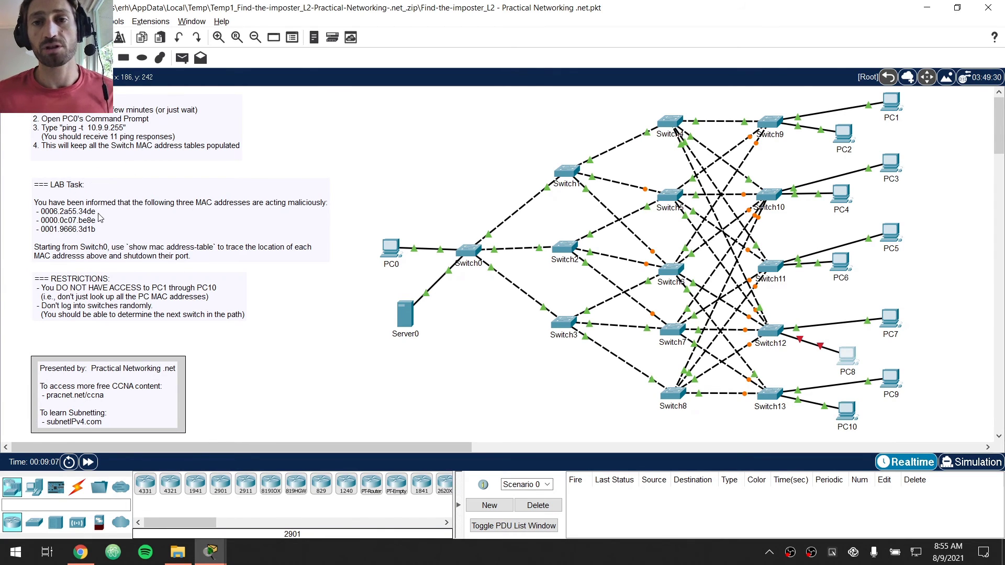